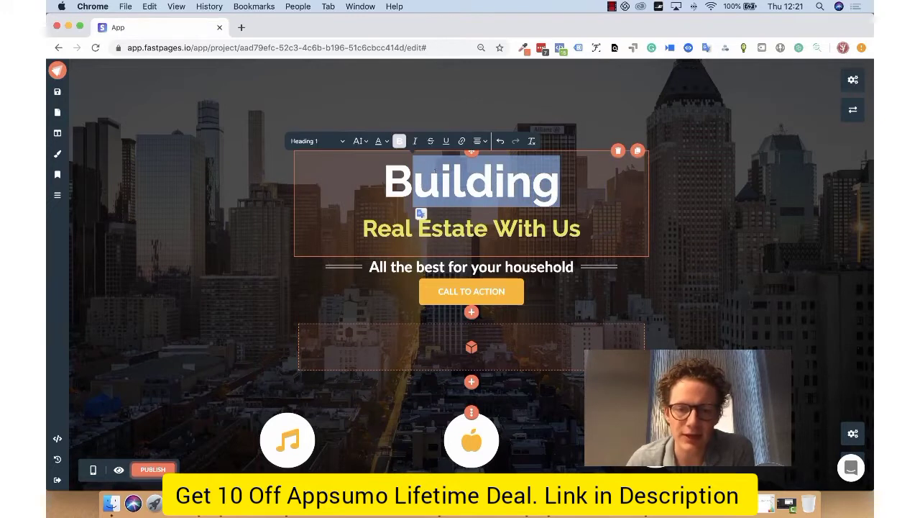
- Check the text size options for the Building heading and the project's heading font, paragraph font and general color settings
{"action": "left_click", "coordinate": [360, 143]}
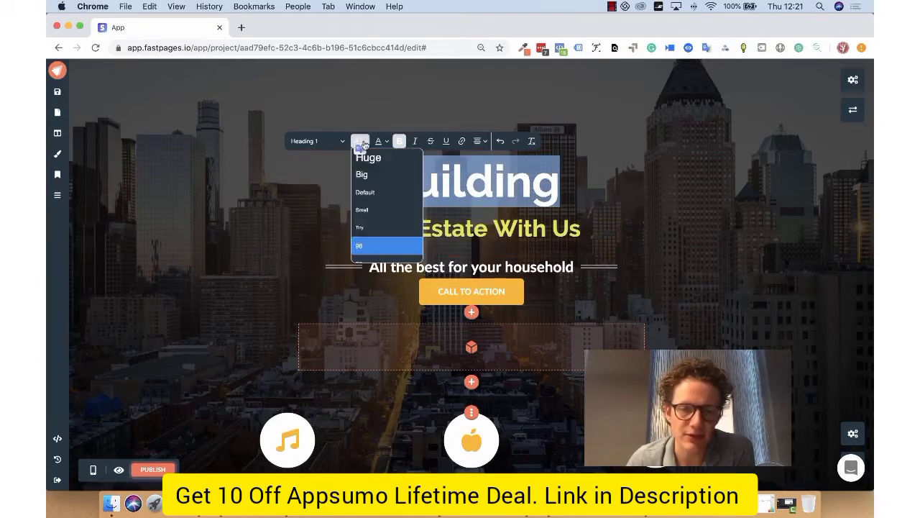
{"action": "left_click", "coordinate": [359, 143]}
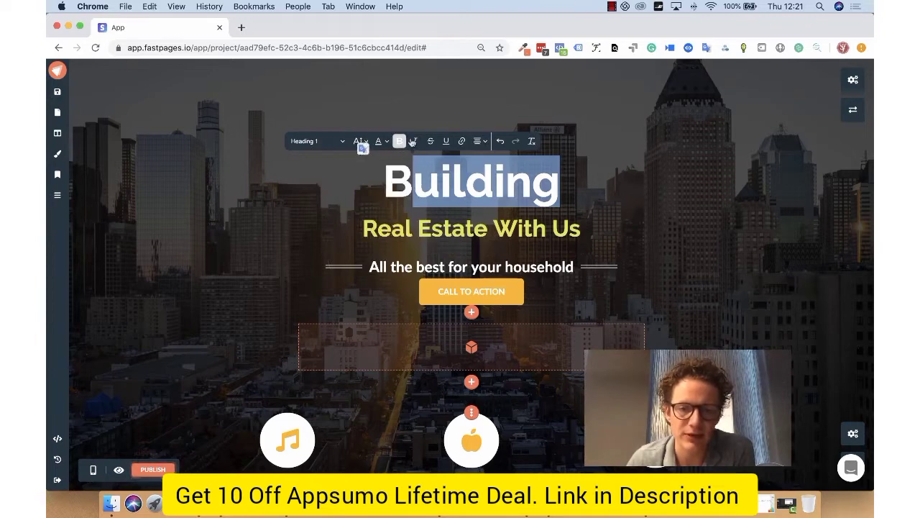
{"action": "left_click", "coordinate": [494, 181]}
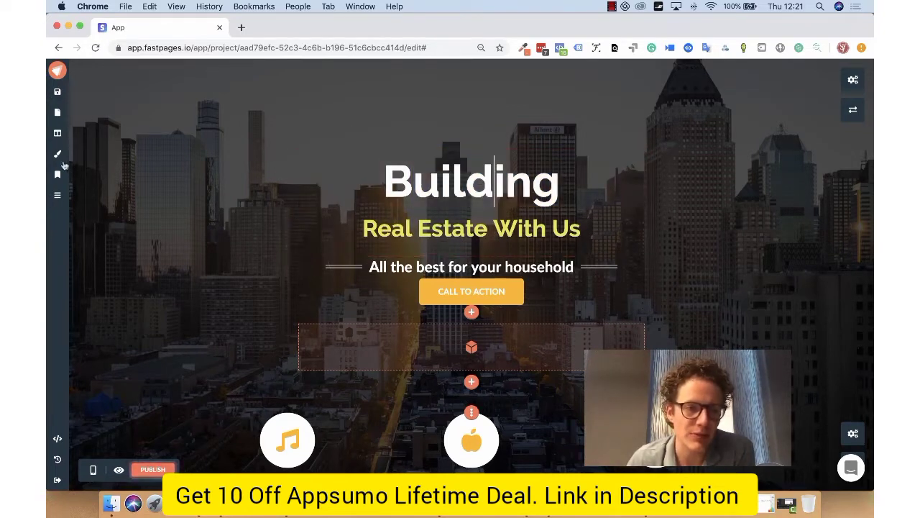
{"action": "left_click", "coordinate": [58, 154]}
{"action": "left_click", "coordinate": [121, 119]}
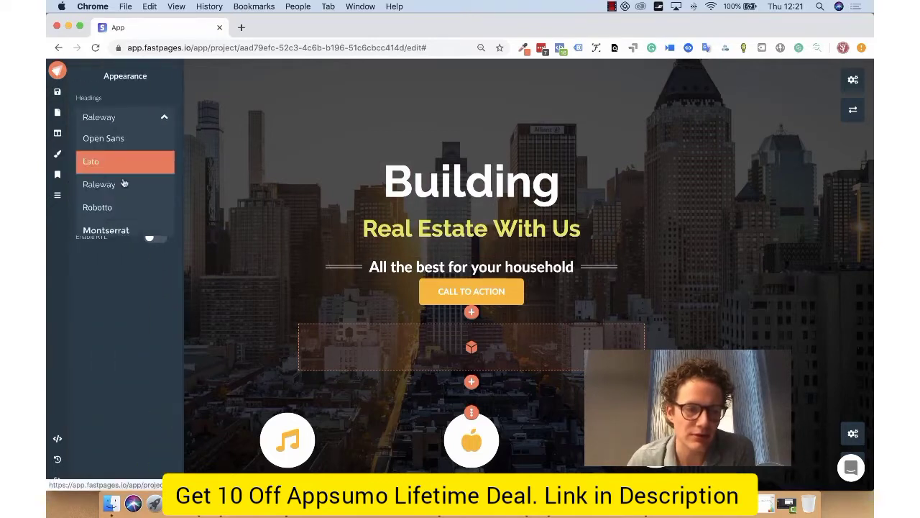
{"action": "left_click", "coordinate": [121, 117]}
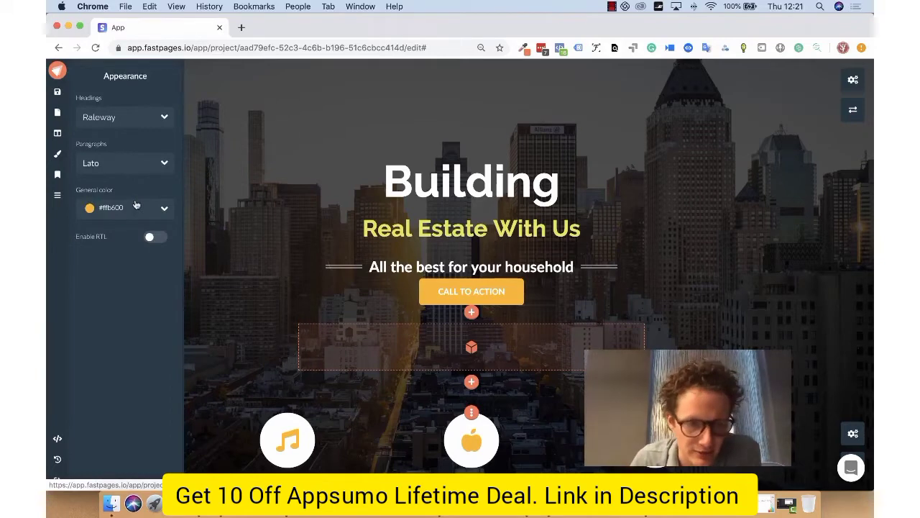
{"action": "left_click", "coordinate": [195, 179]}
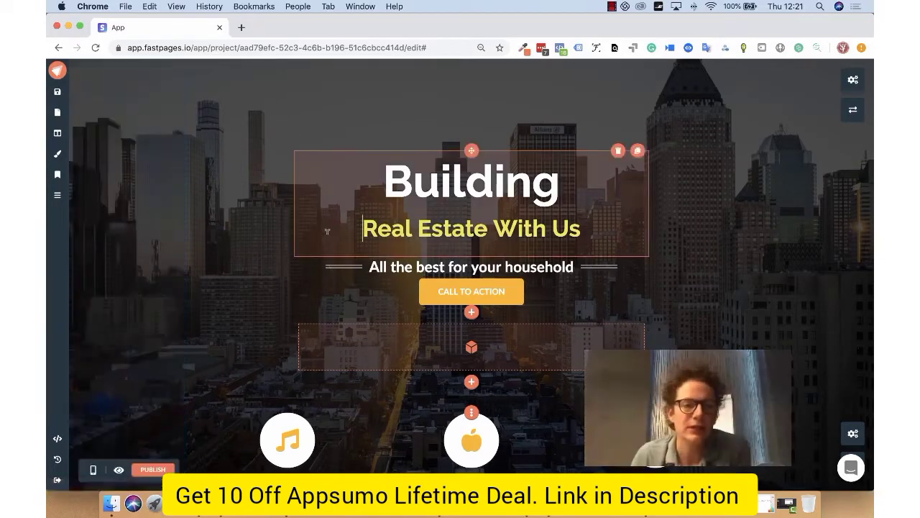
- Open the sign-up popup linked to the Call to Action button for editing
{"action": "scroll", "coordinate": [233, 182], "scroll_direction": "down", "scroll_amount": 1}
{"action": "scroll", "coordinate": [233, 182], "scroll_direction": "down", "scroll_amount": 2}
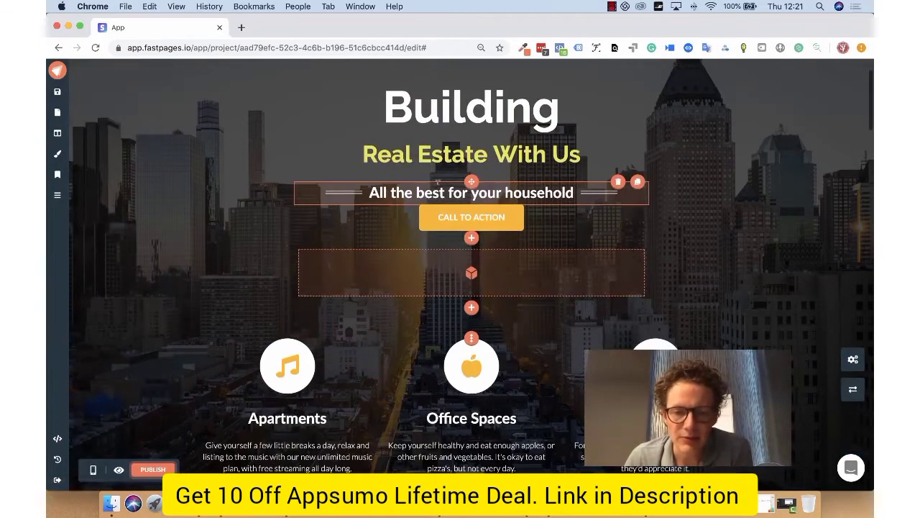
{"action": "left_click", "coordinate": [487, 224]}
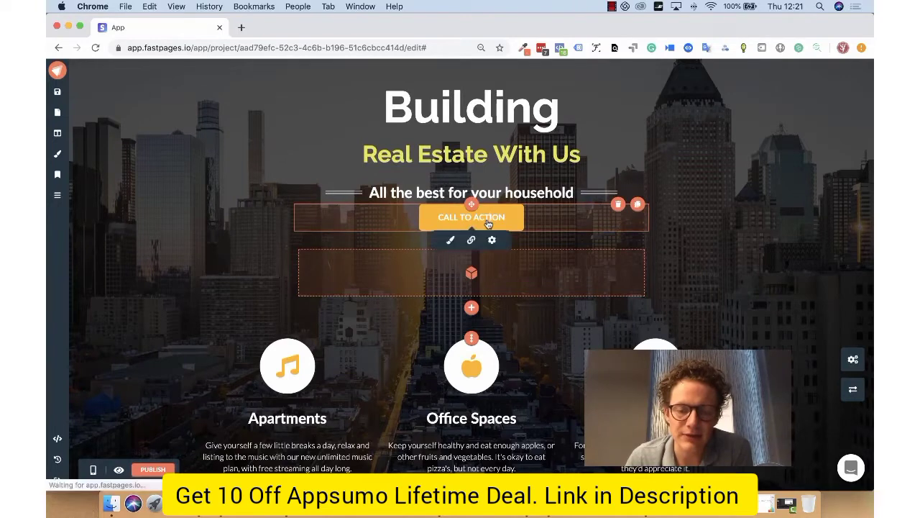
{"action": "left_click", "coordinate": [471, 240]}
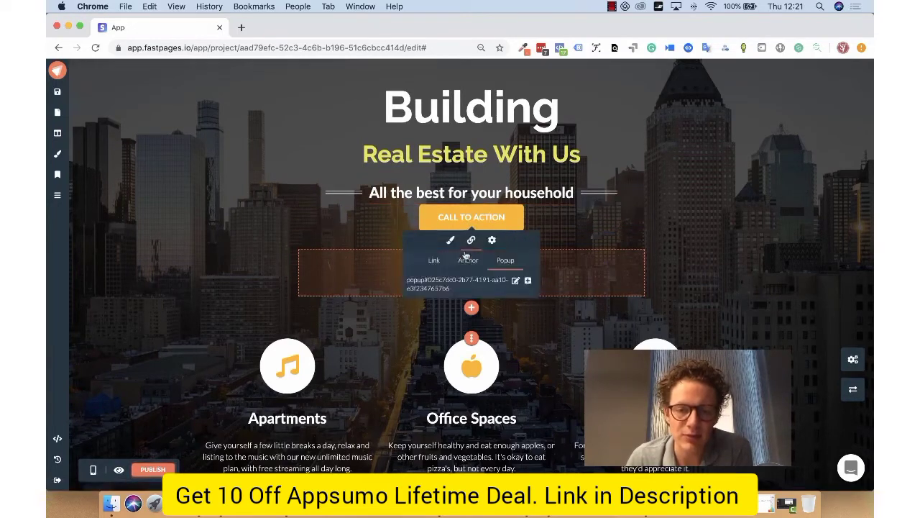
{"action": "left_click", "coordinate": [515, 281]}
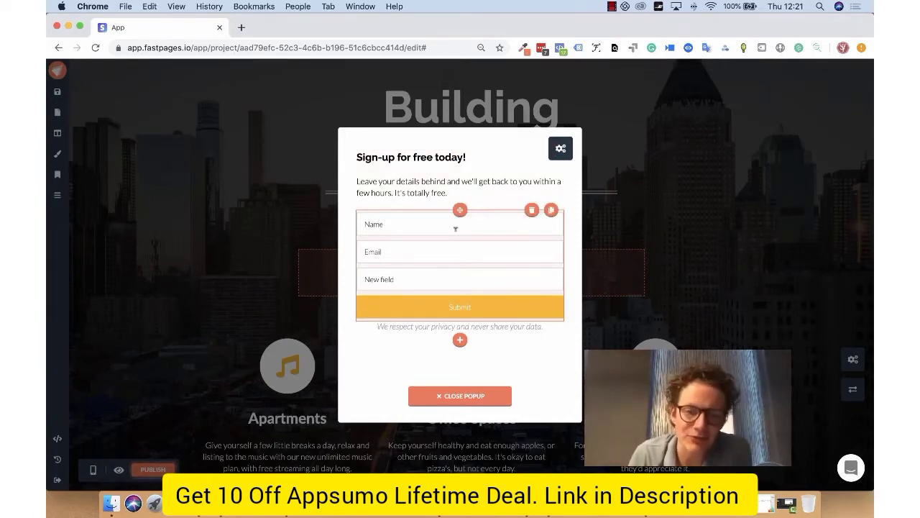
- Change the field type of the popup form's New field to Email
{"action": "left_click", "coordinate": [455, 273]}
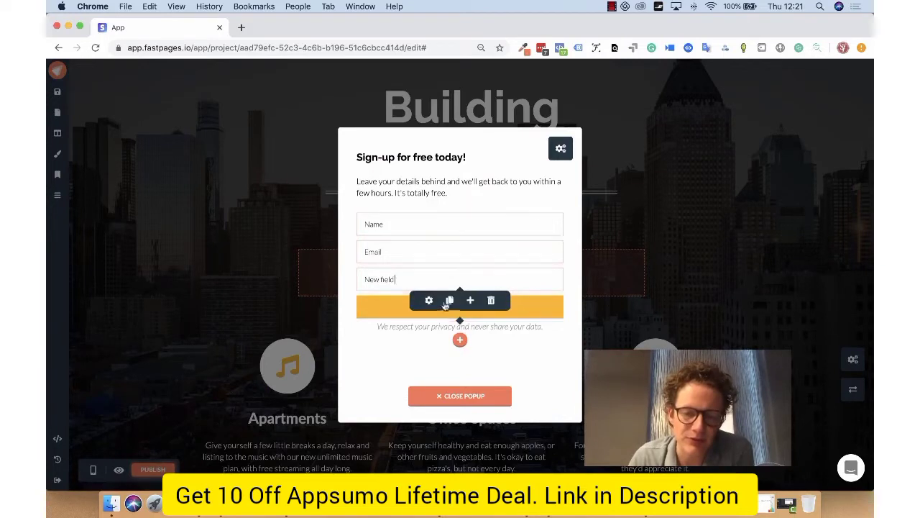
{"action": "left_click", "coordinate": [428, 303]}
{"action": "left_click", "coordinate": [497, 344]}
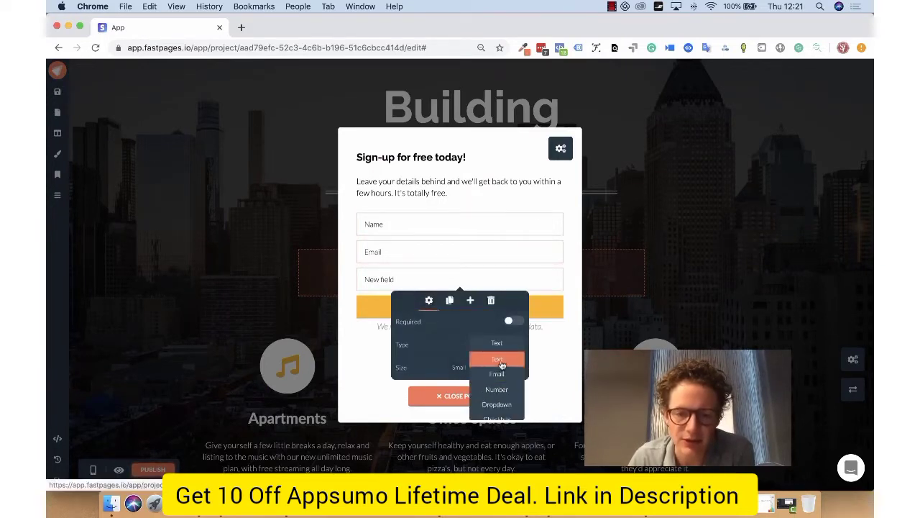
{"action": "left_click", "coordinate": [504, 374]}
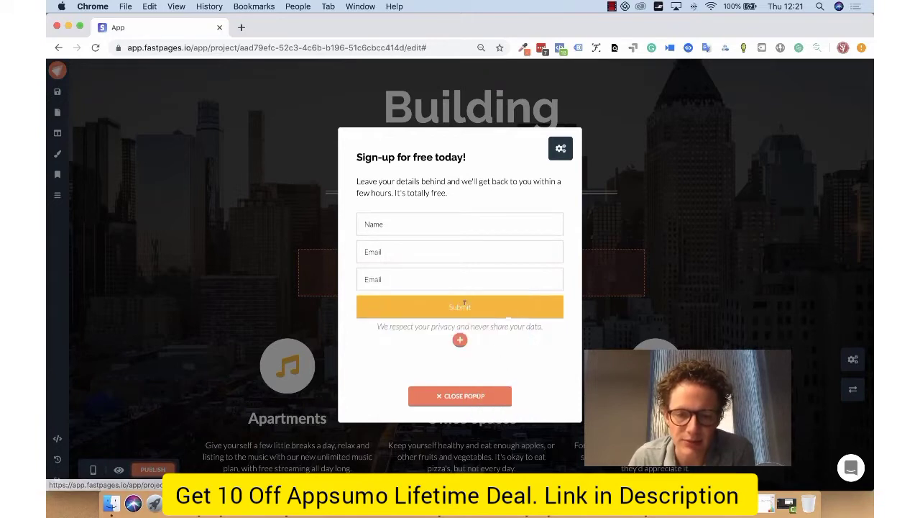
{"action": "left_click", "coordinate": [429, 301]}
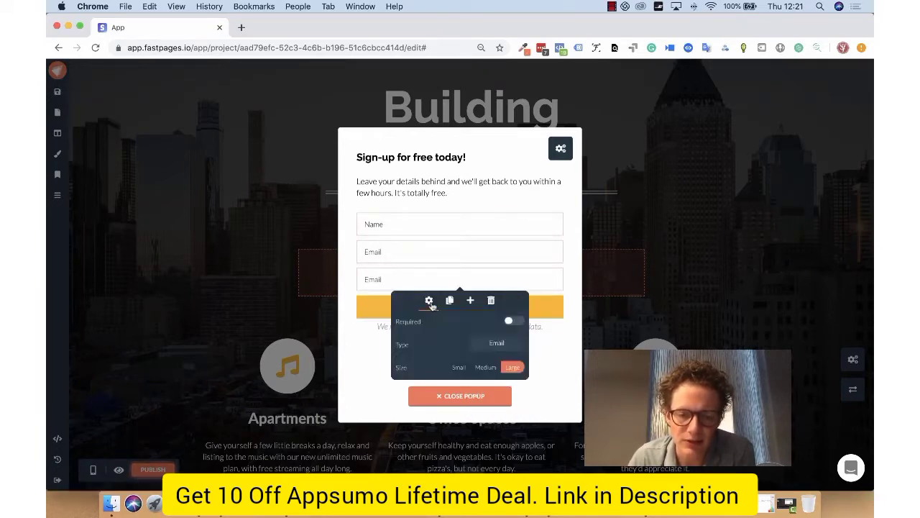
{"action": "left_click", "coordinate": [503, 345]}
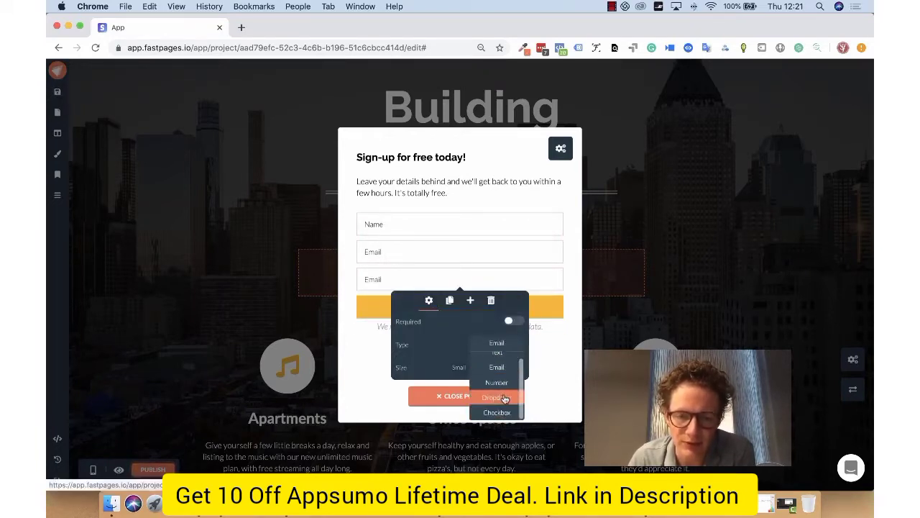
{"action": "left_click", "coordinate": [469, 277]}
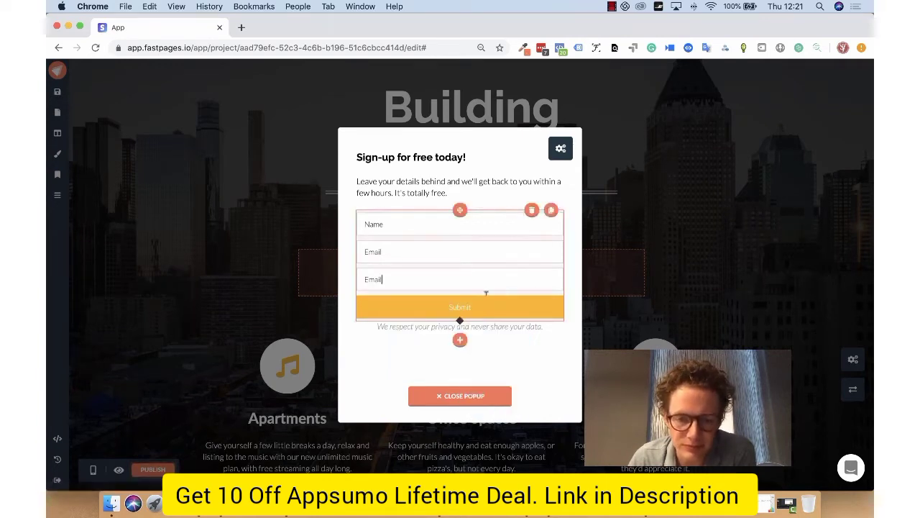
- Review the integrations available for the sign-up form, then close the popup
{"action": "left_click", "coordinate": [494, 210]}
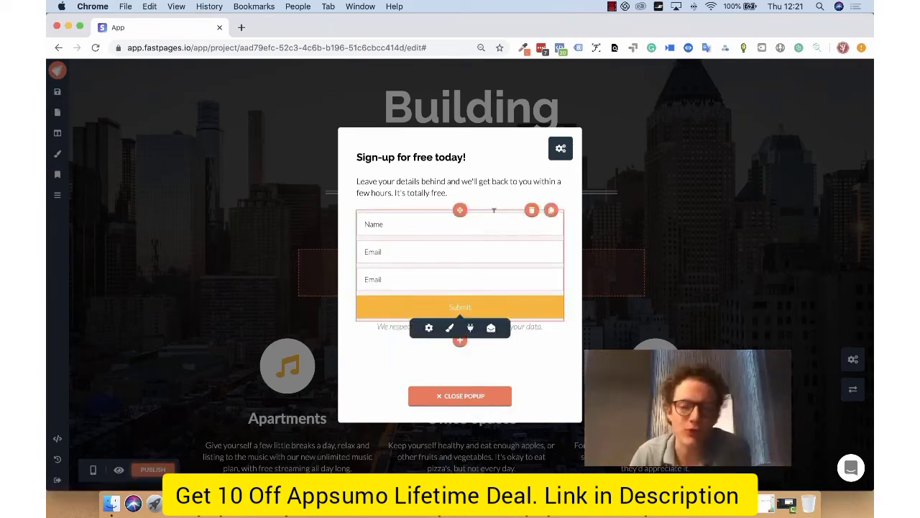
{"action": "left_click", "coordinate": [471, 327]}
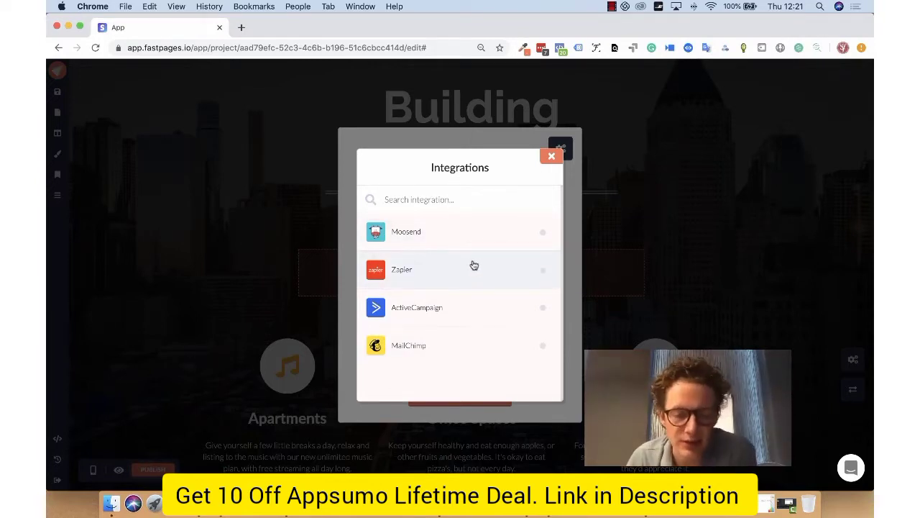
{"action": "left_click", "coordinate": [552, 156]}
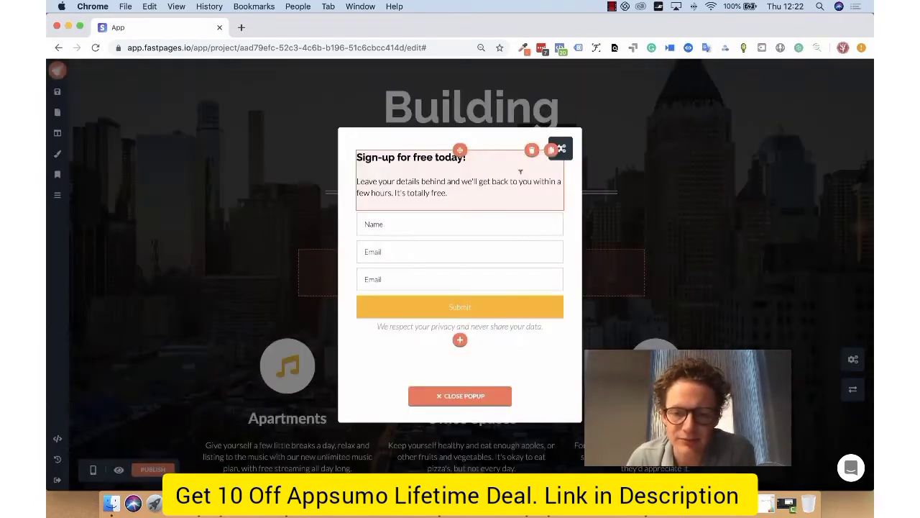
{"action": "left_click", "coordinate": [472, 398]}
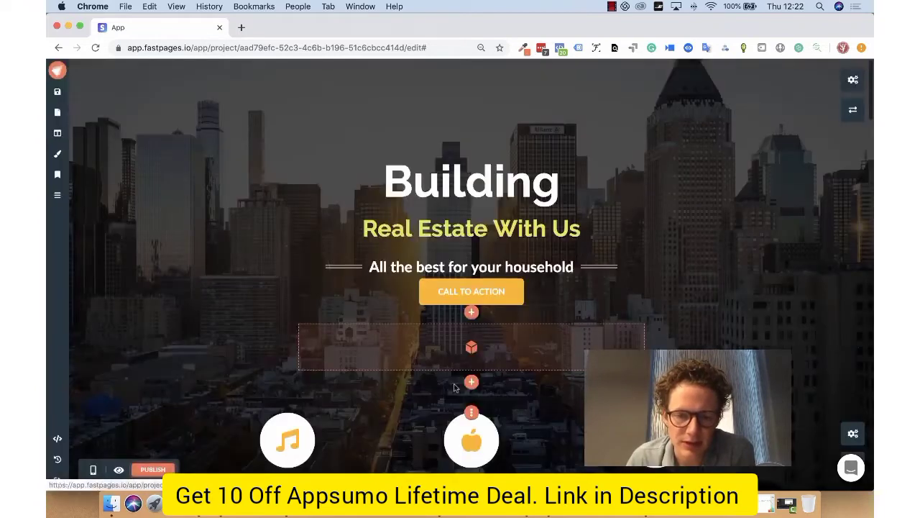
- Add a countdown below the Call to Action button and make its text white
{"action": "left_click", "coordinate": [471, 313]}
{"action": "scroll", "coordinate": [503, 288], "scroll_direction": "down", "scroll_amount": 3}
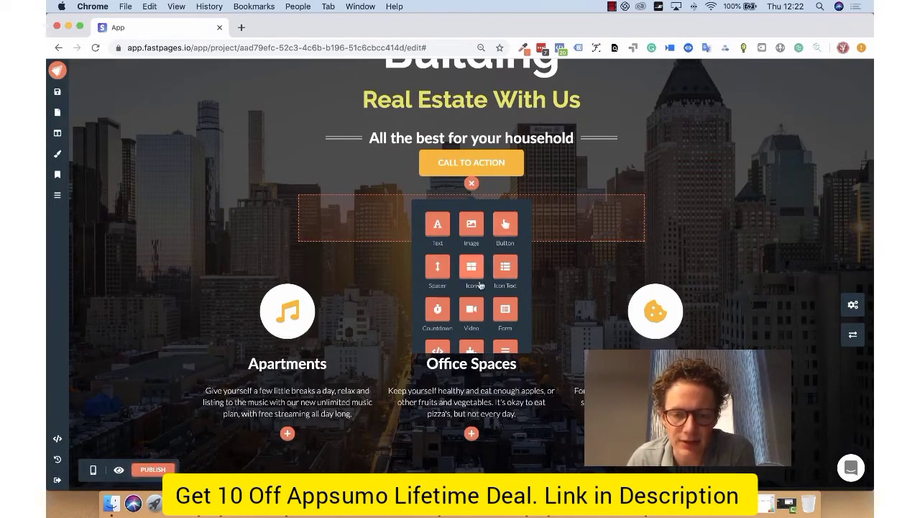
{"action": "scroll", "coordinate": [475, 277], "scroll_direction": "down", "scroll_amount": 2}
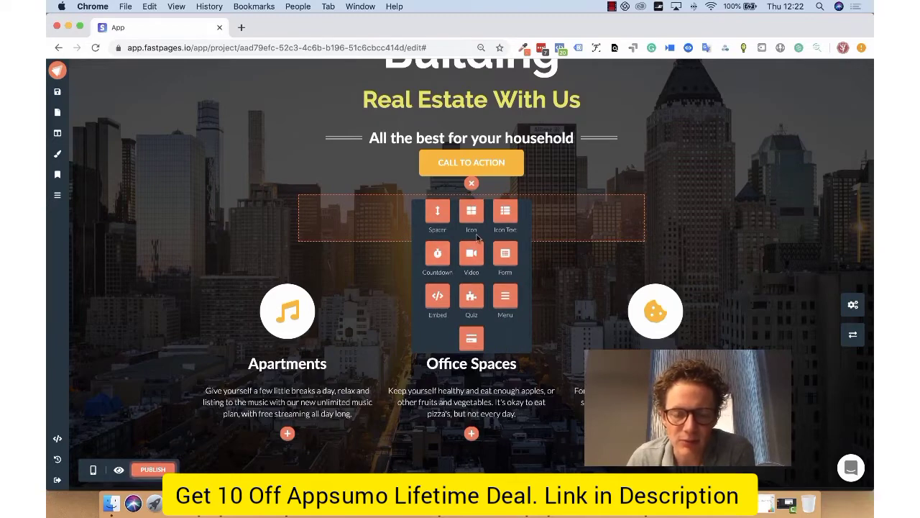
{"action": "left_click", "coordinate": [437, 256]}
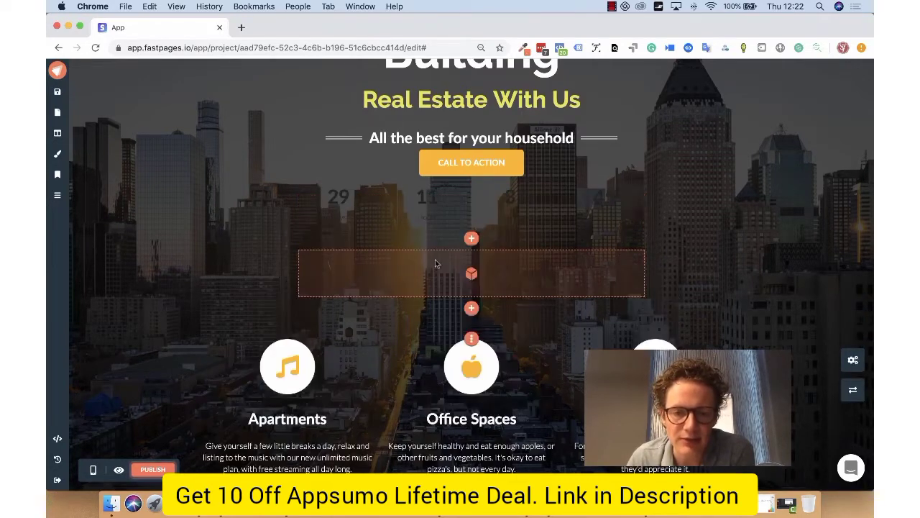
{"action": "left_click", "coordinate": [458, 243]}
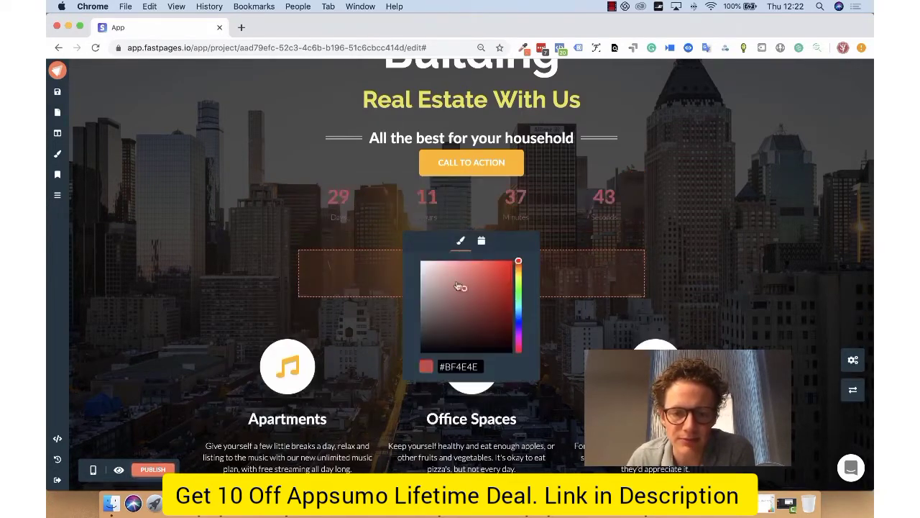
{"action": "left_click", "coordinate": [422, 261]}
- Set the countdown to a cookie countdown of 1 day and 0 hours
{"action": "left_click", "coordinate": [481, 242]}
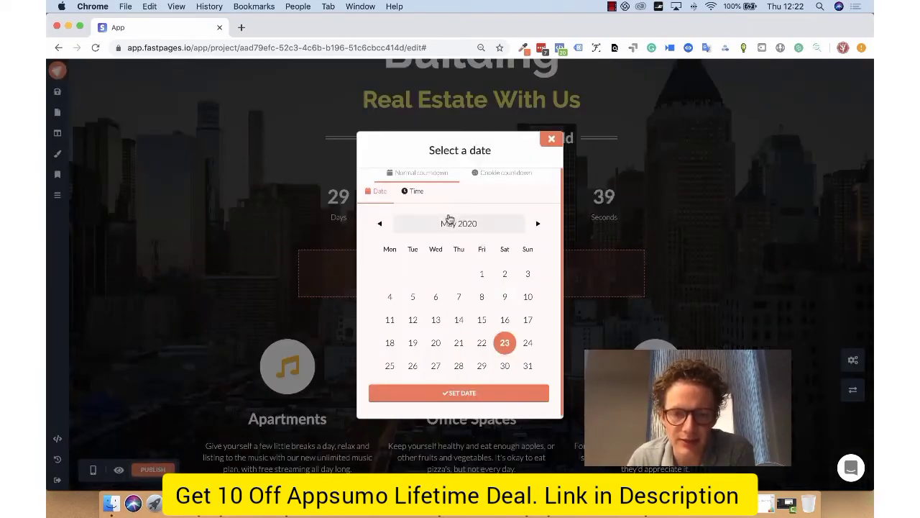
{"action": "left_click", "coordinate": [523, 175]}
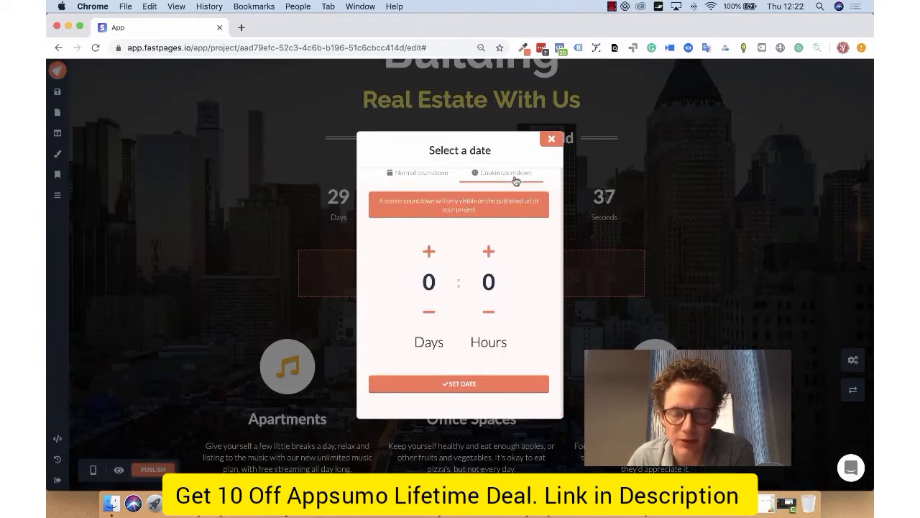
{"action": "left_click", "coordinate": [432, 253]}
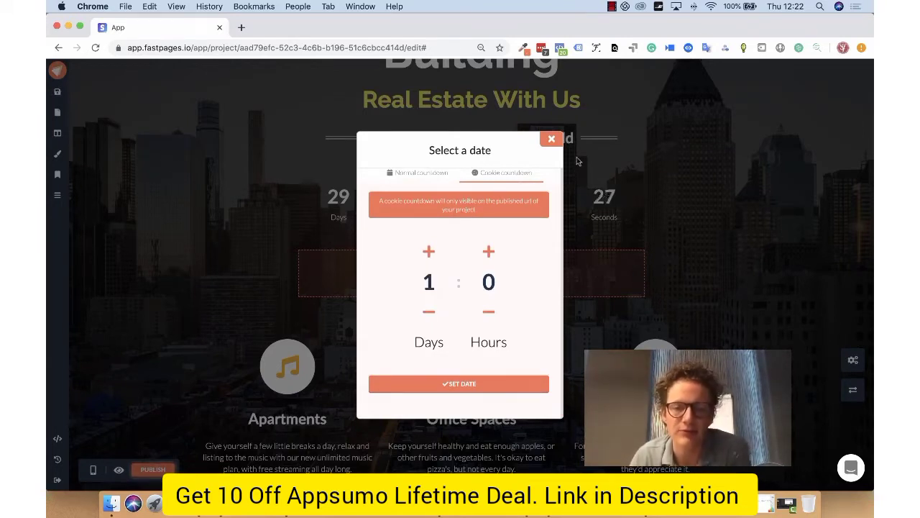
{"action": "left_click", "coordinate": [497, 384]}
- Add a form element below the countdown
{"action": "left_click", "coordinate": [472, 308]}
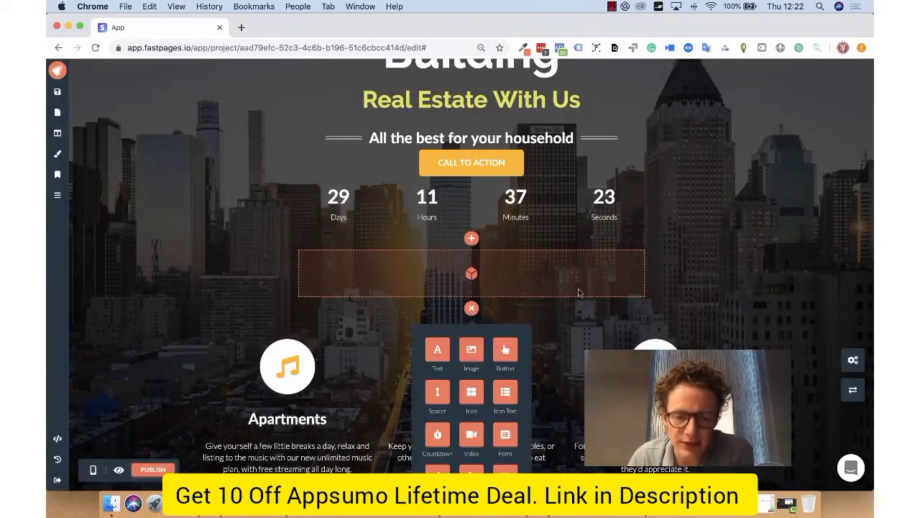
{"action": "scroll", "coordinate": [480, 316], "scroll_direction": "down", "scroll_amount": 2}
{"action": "scroll", "coordinate": [486, 325], "scroll_direction": "down", "scroll_amount": 1}
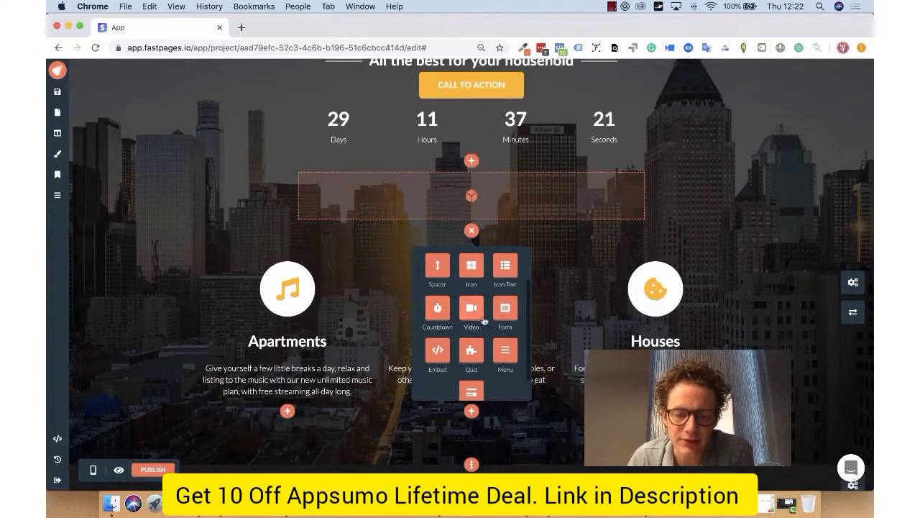
{"action": "left_click", "coordinate": [504, 315]}
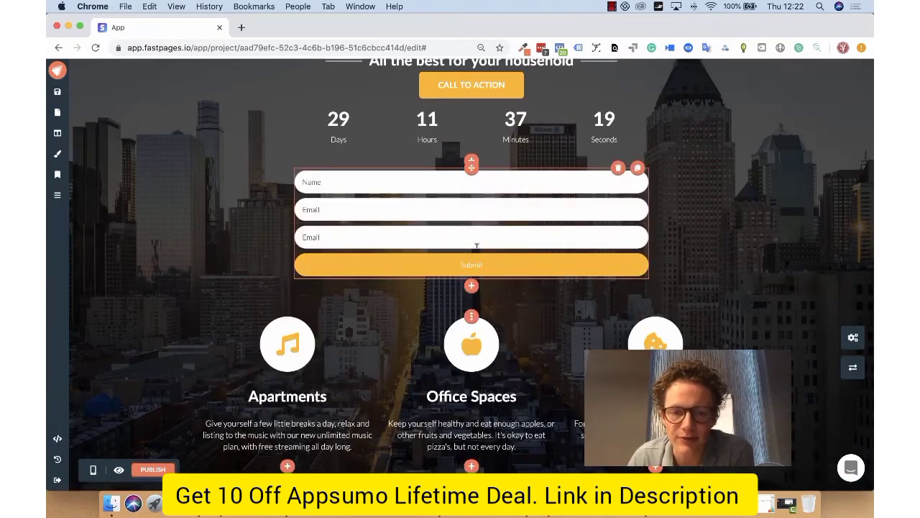
- Add an embed element below the form's Submit button and look at its empty code editor
{"action": "left_click", "coordinate": [471, 286]}
{"action": "scroll", "coordinate": [472, 294], "scroll_direction": "down", "scroll_amount": 4}
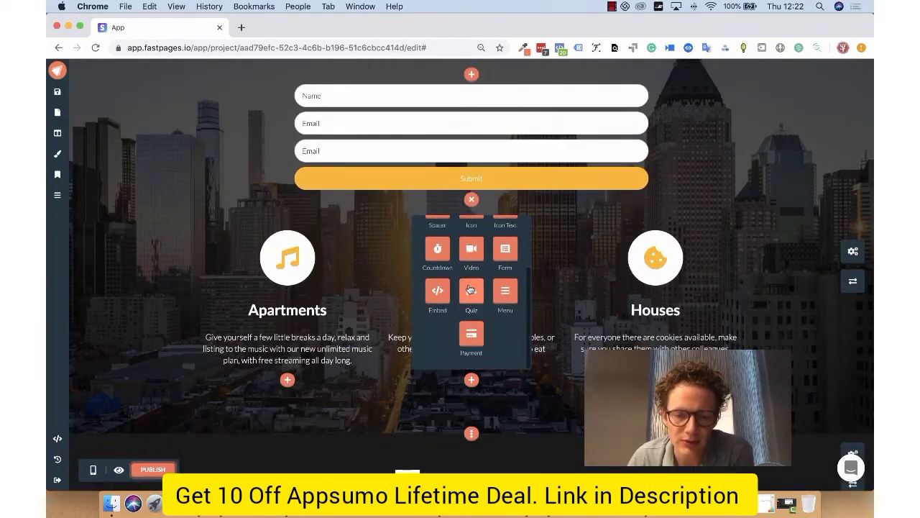
{"action": "left_click", "coordinate": [438, 290]}
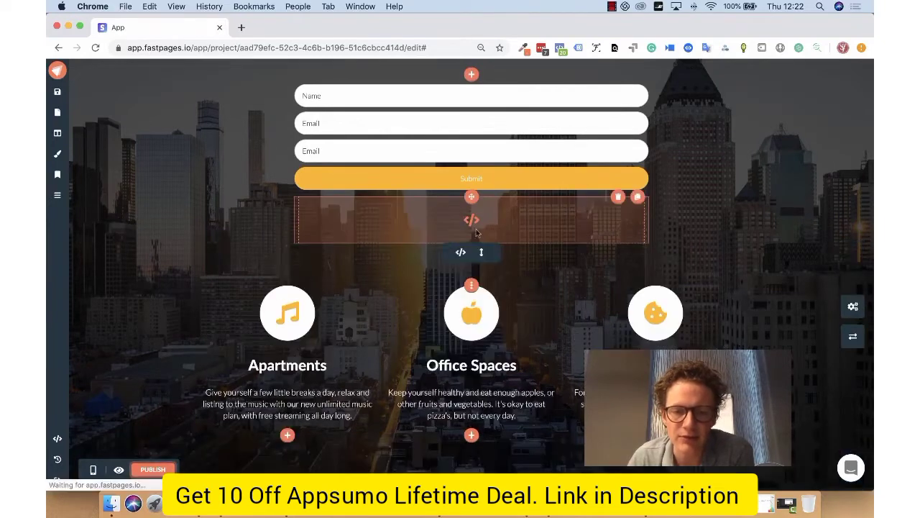
{"action": "left_click", "coordinate": [461, 253]}
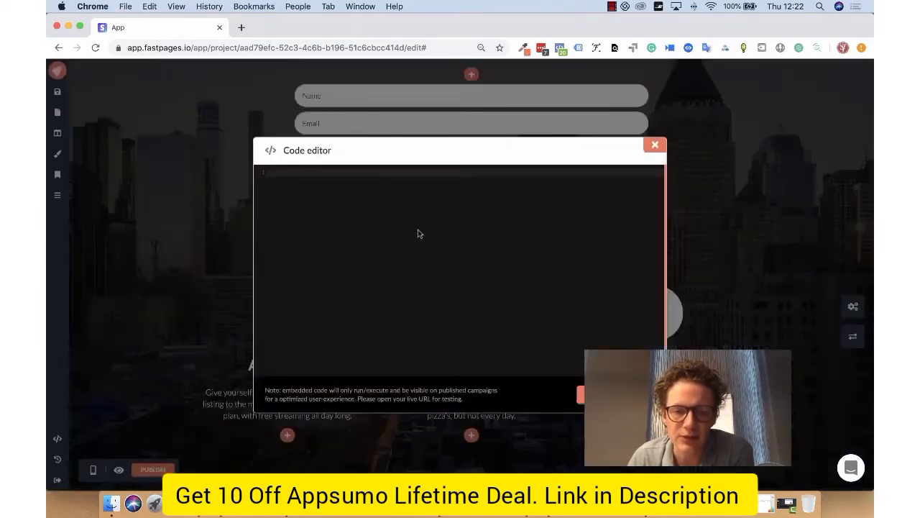
{"action": "left_click", "coordinate": [653, 148]}
- Add a quiz element below the embed element and create a quiz titled "Quiz"
{"action": "left_click", "coordinate": [472, 255]}
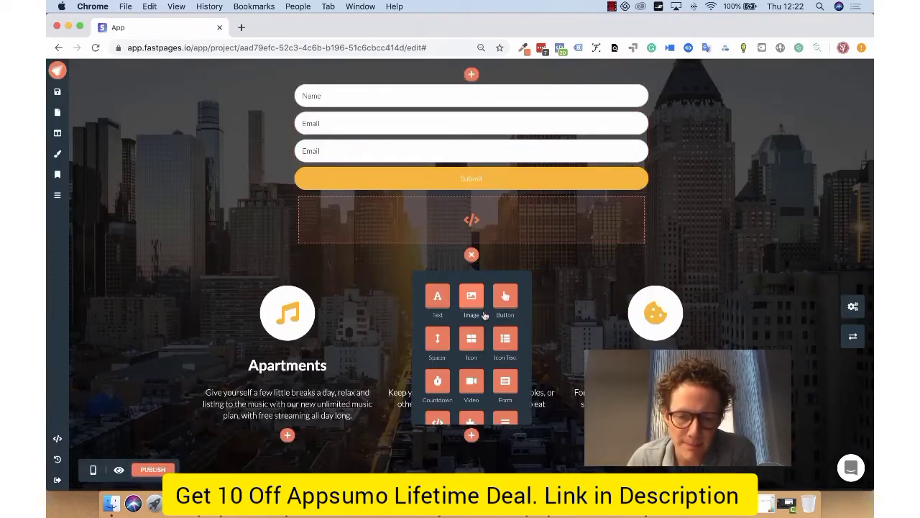
{"action": "scroll", "coordinate": [473, 316], "scroll_direction": "down", "scroll_amount": 3}
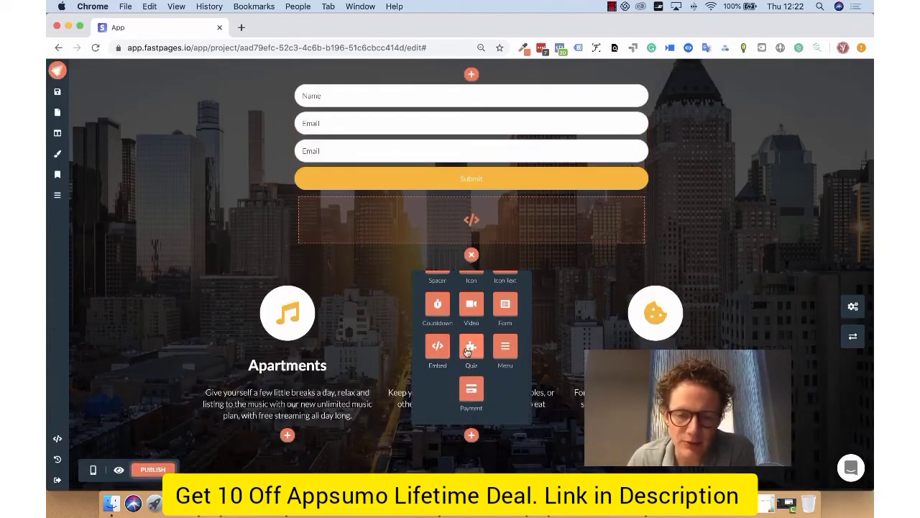
{"action": "left_click", "coordinate": [471, 348]}
{"action": "left_click", "coordinate": [471, 309]}
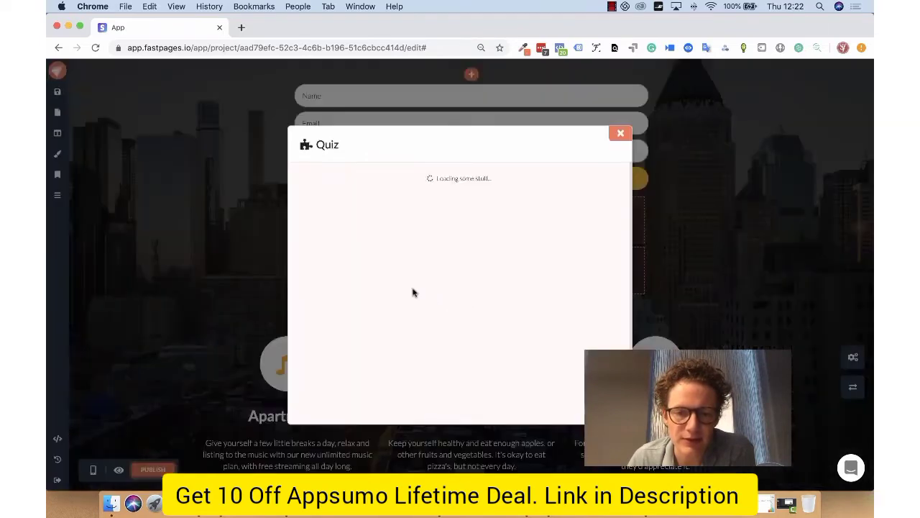
{"action": "left_click", "coordinate": [470, 294]}
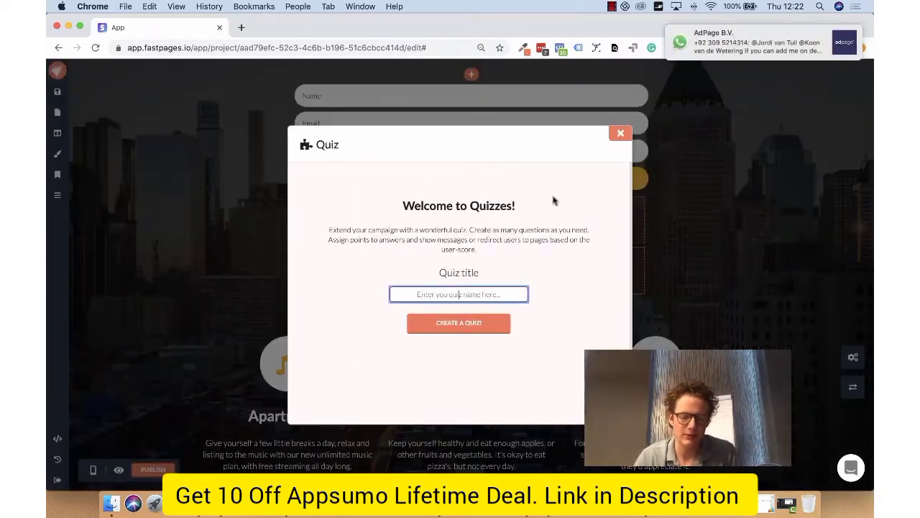
{"action": "type", "text": "Quiz"}
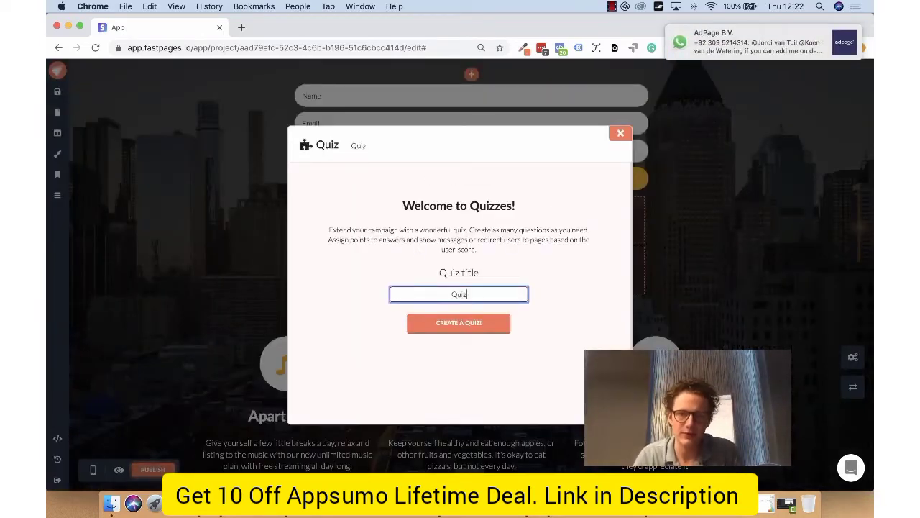
{"action": "left_click", "coordinate": [465, 335]}
- Rename the quiz's first question to "First question?"
{"action": "left_click", "coordinate": [449, 203]}
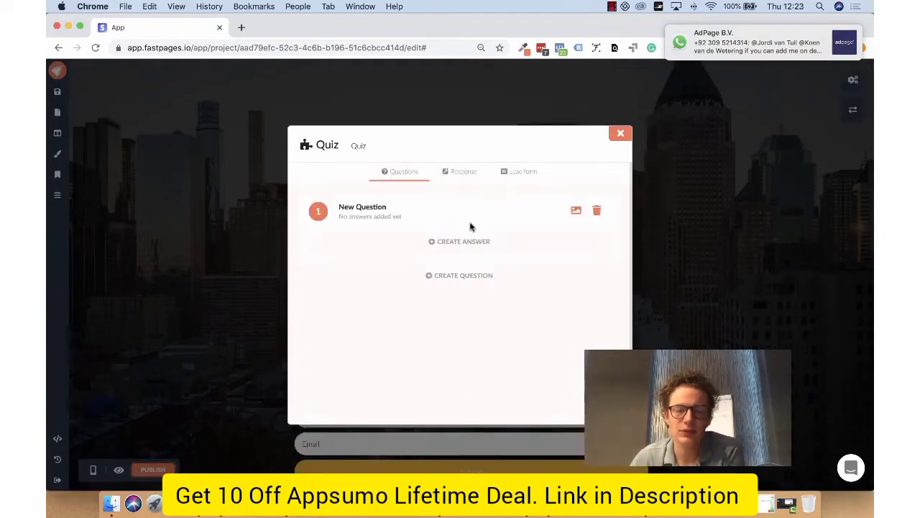
{"action": "left_click_drag", "start_coordinate": [386, 207], "coordinate": [338, 206]}
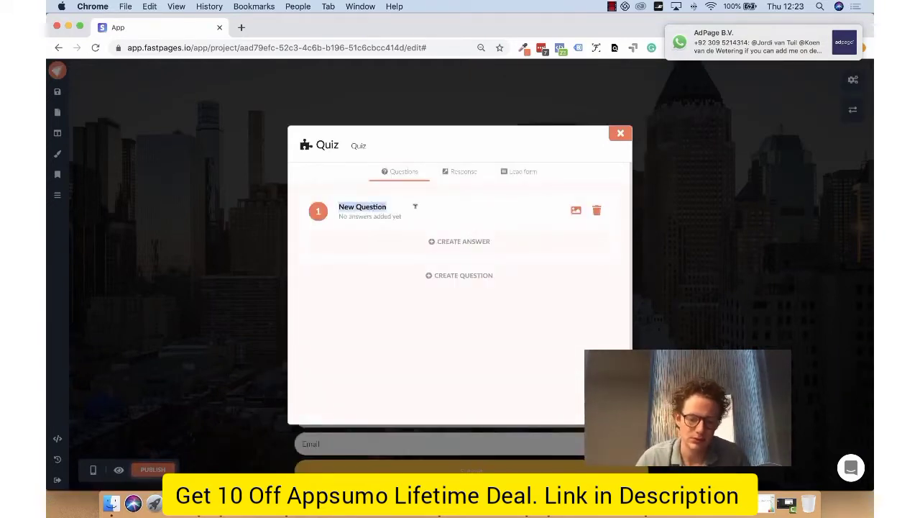
{"action": "type", "text": "First ques"}
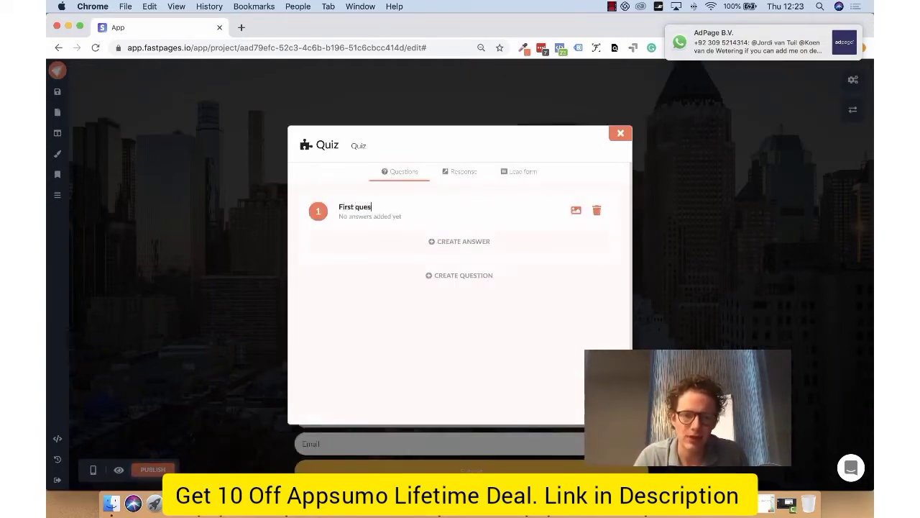
{"action": "type", "text": "tion?"}
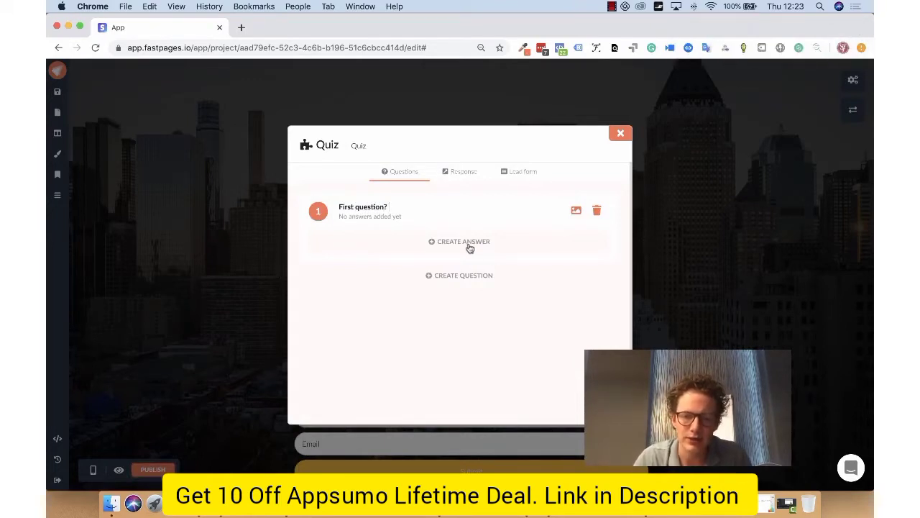
- Add three answers to the first question and give the first answer 2 points
{"action": "left_click", "coordinate": [469, 242]}
{"action": "double_click", "coordinate": [399, 249]}
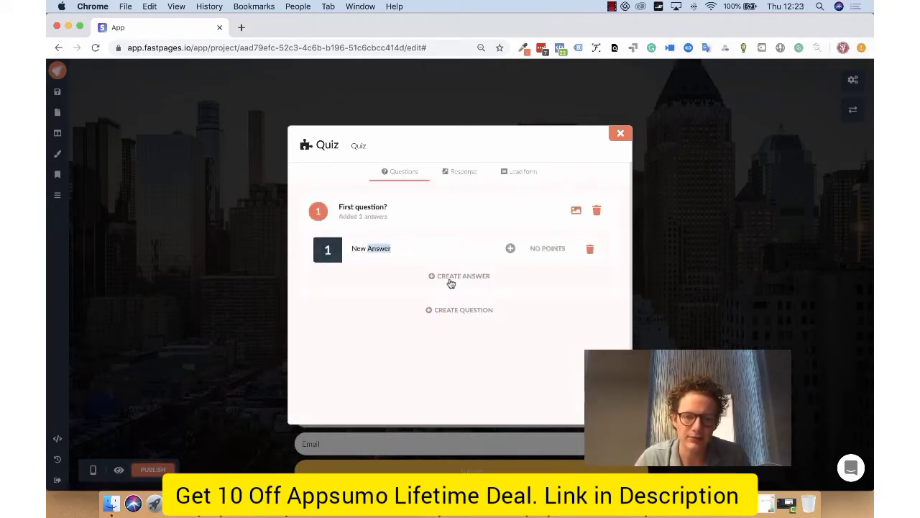
{"action": "left_click", "coordinate": [449, 279]}
{"action": "left_click", "coordinate": [473, 306]}
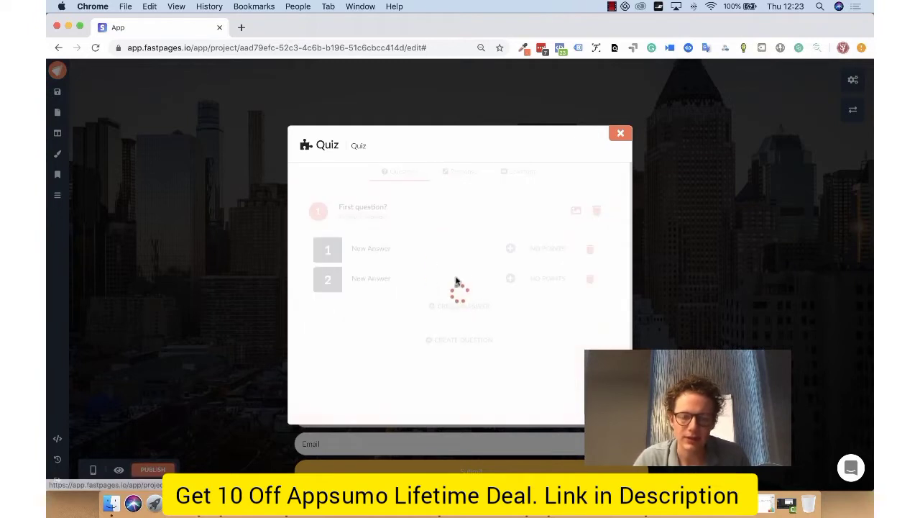
{"action": "left_click", "coordinate": [510, 249]}
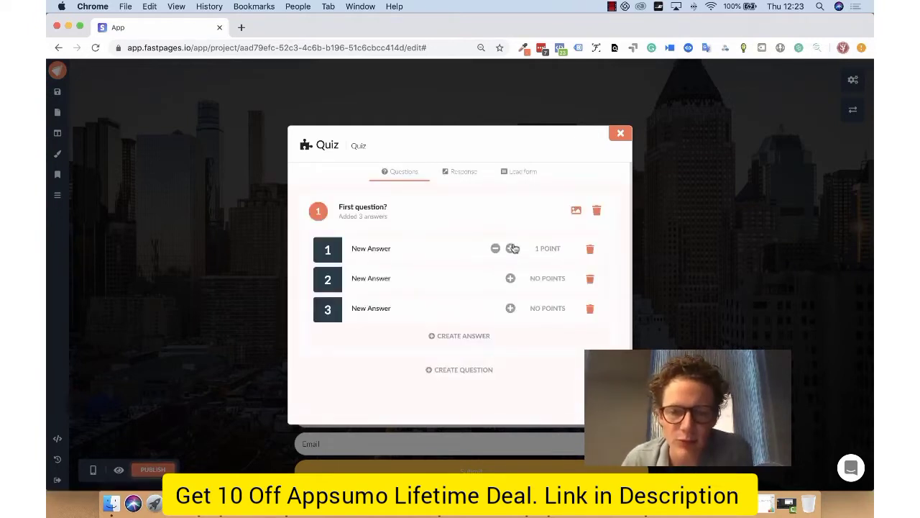
{"action": "left_click", "coordinate": [511, 248]}
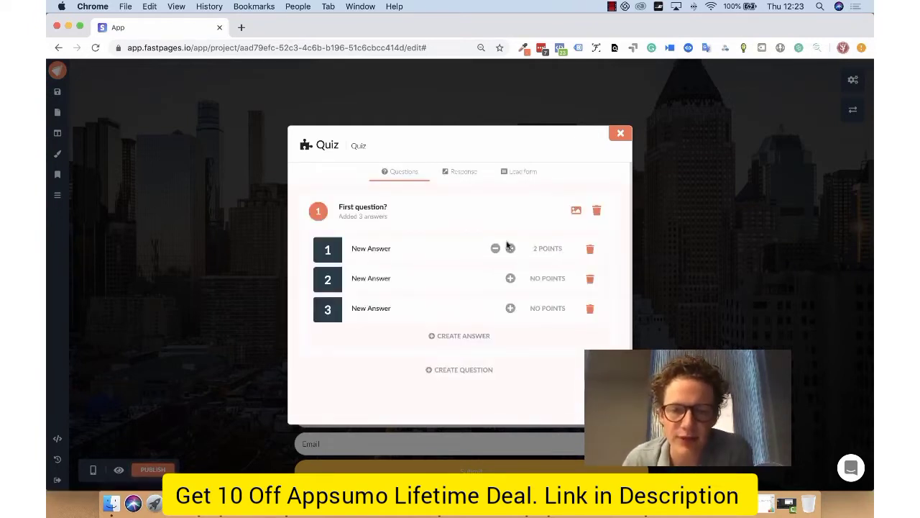
- Create response logic for quiz scores between 0 and 1 and switch its action from a message to a redirect
{"action": "left_click", "coordinate": [466, 174]}
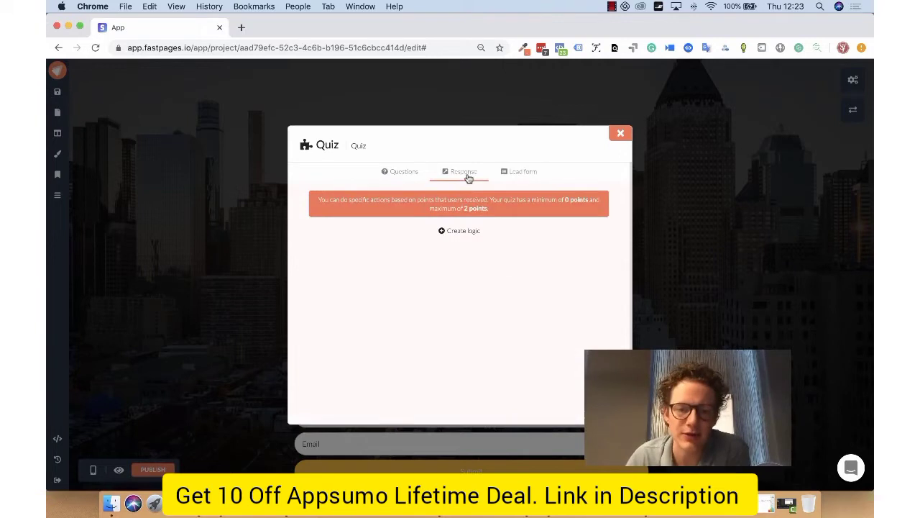
{"action": "left_click", "coordinate": [470, 232]}
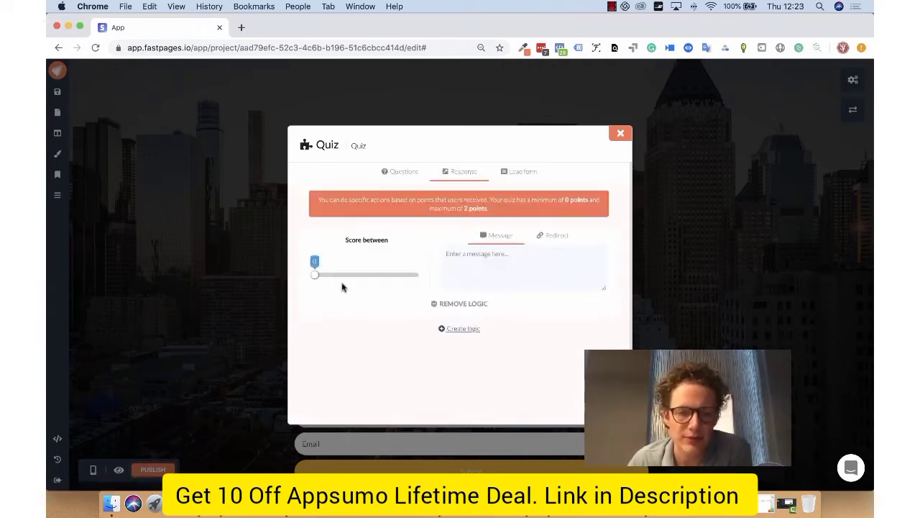
{"action": "left_click_drag", "start_coordinate": [314, 278], "coordinate": [358, 276]}
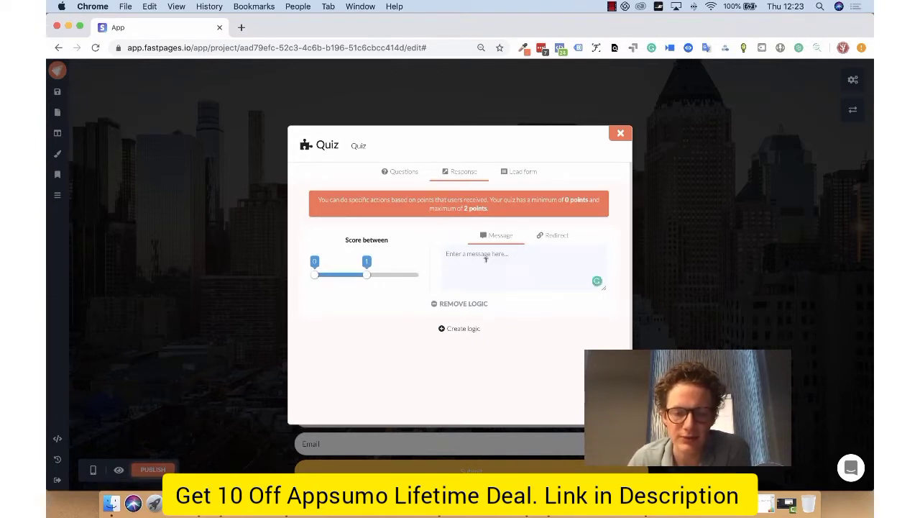
{"action": "left_click", "coordinate": [536, 234]}
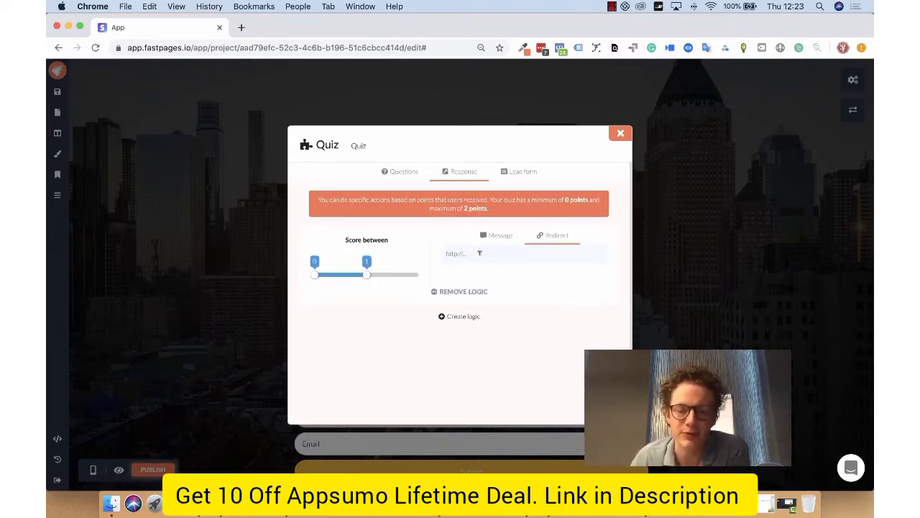
- Look at the quiz's lead form and its available integrations
{"action": "left_click", "coordinate": [516, 174]}
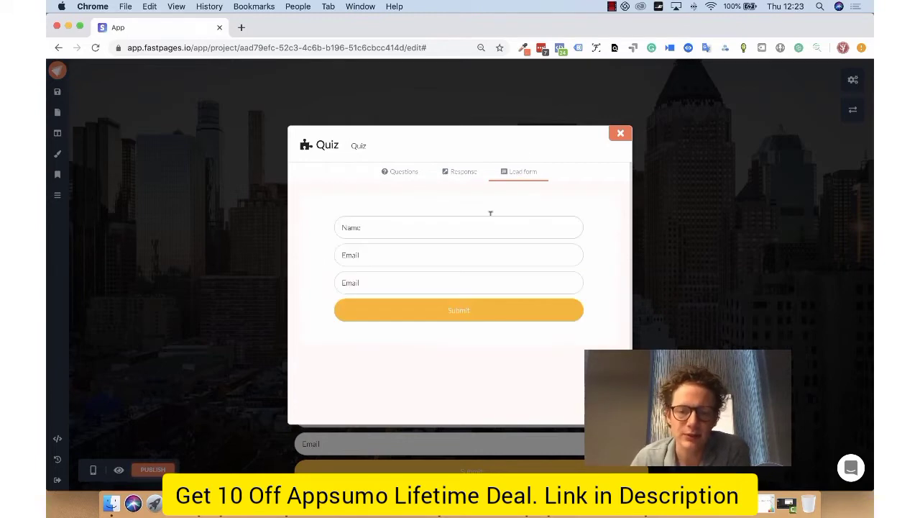
{"action": "left_click", "coordinate": [479, 337]}
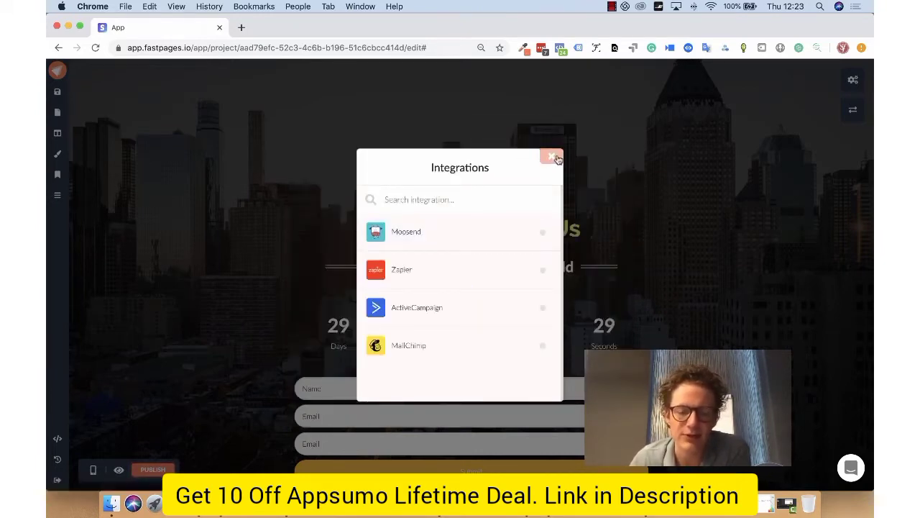
{"action": "left_click", "coordinate": [552, 156]}
- Add a payment element between the countdown and the form
{"action": "scroll", "coordinate": [556, 294], "scroll_direction": "down", "scroll_amount": 2}
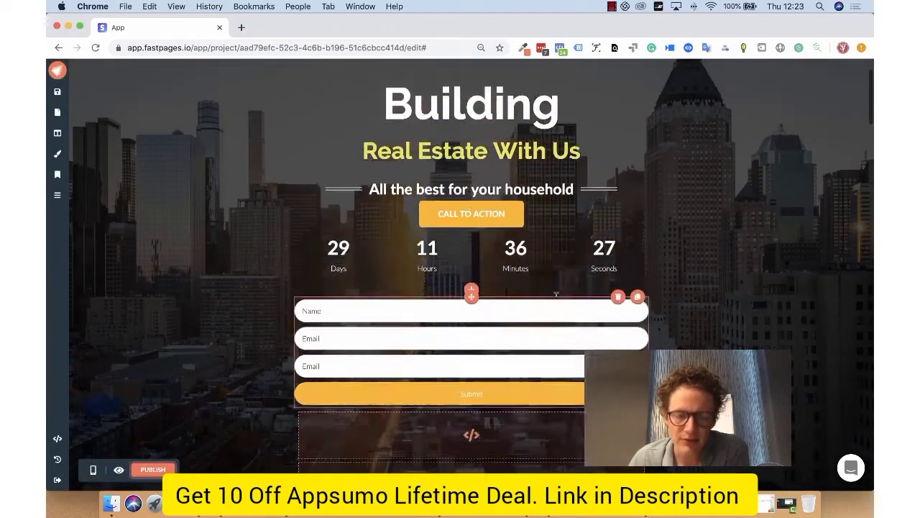
{"action": "scroll", "coordinate": [556, 293], "scroll_direction": "down", "scroll_amount": 1}
{"action": "left_click", "coordinate": [472, 254]}
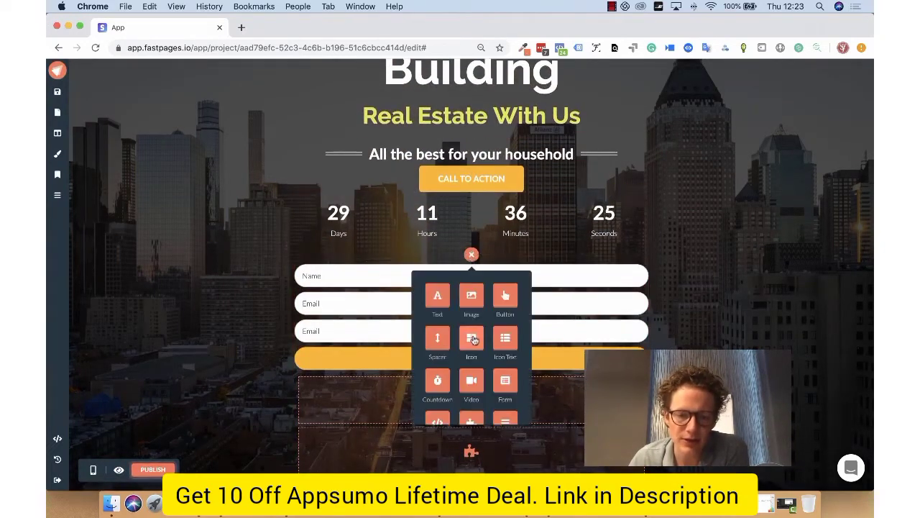
{"action": "scroll", "coordinate": [477, 340], "scroll_direction": "down", "scroll_amount": 2}
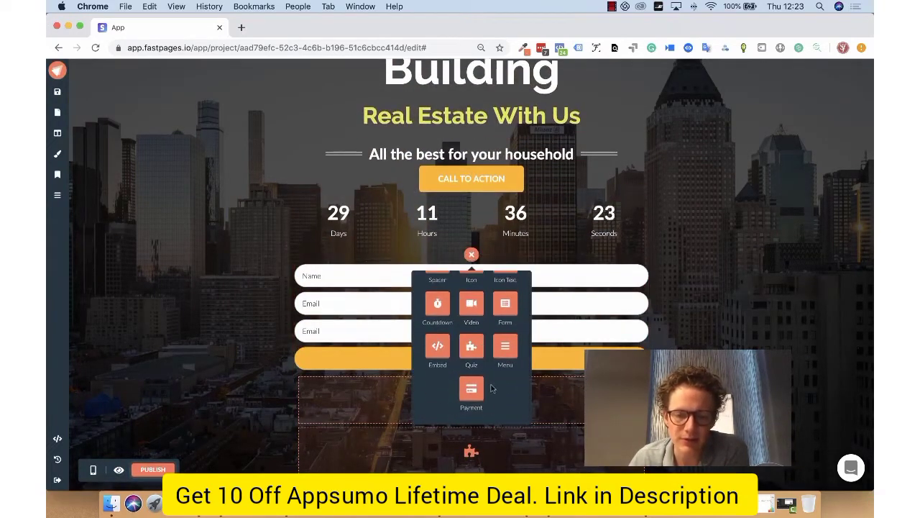
{"action": "left_click", "coordinate": [472, 389]}
{"action": "scroll", "coordinate": [496, 338], "scroll_direction": "down", "scroll_amount": 7}
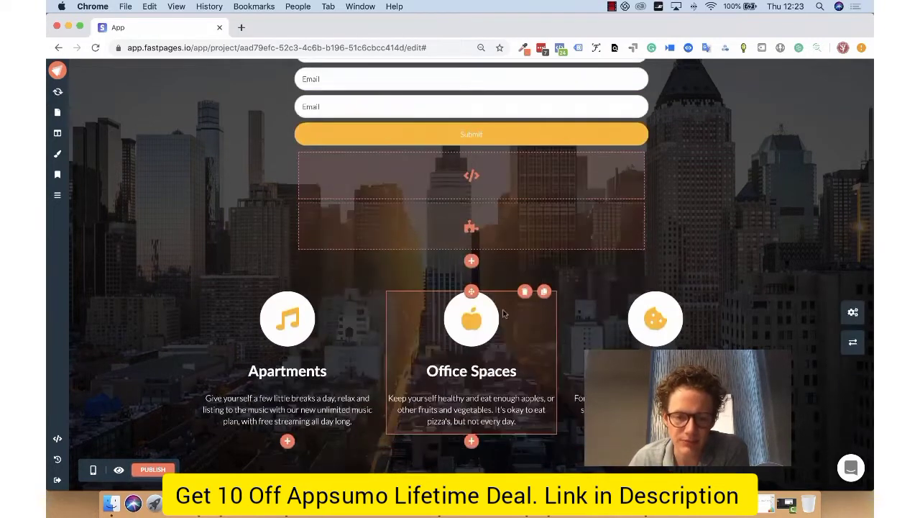
{"action": "scroll", "coordinate": [489, 126], "scroll_direction": "up", "scroll_amount": 3}
- Link the Buy now button to the Fastpages.io Stripe account and select the 197.00 USD FASTPAGES OFERTA LIMITADA DE POR VIDA product
{"action": "left_click", "coordinate": [489, 127]}
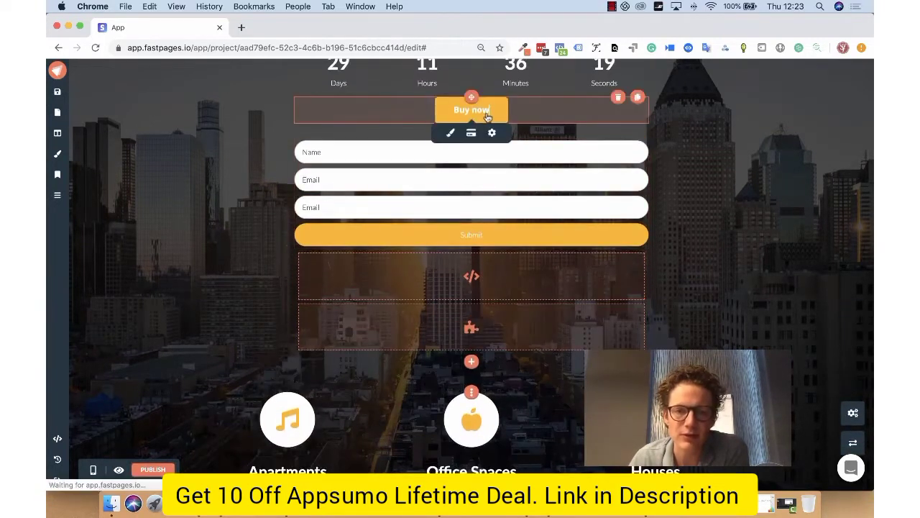
{"action": "left_click", "coordinate": [471, 131]}
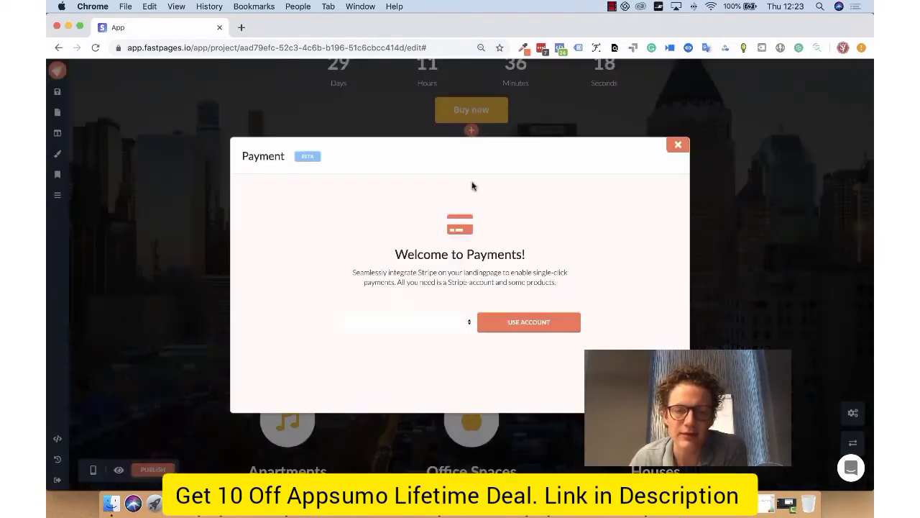
{"action": "left_click", "coordinate": [414, 321]}
{"action": "left_click", "coordinate": [415, 330]}
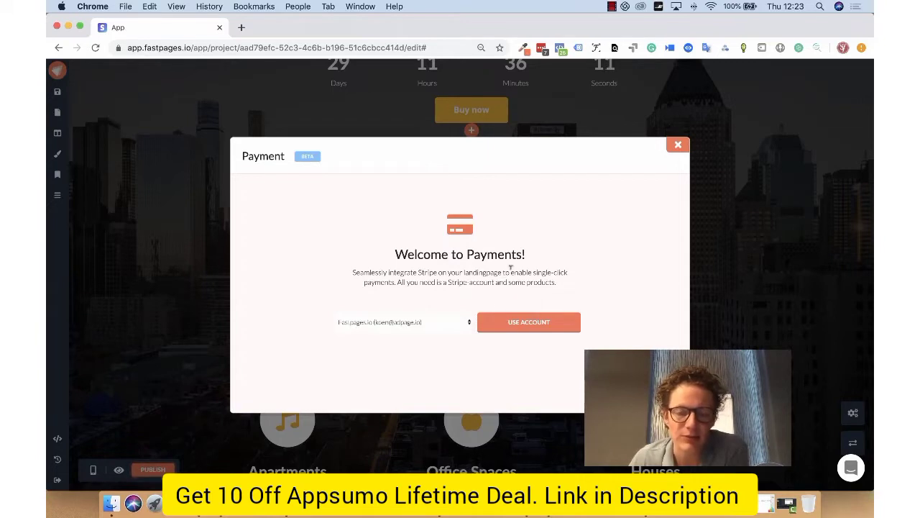
{"action": "left_click", "coordinate": [535, 329]}
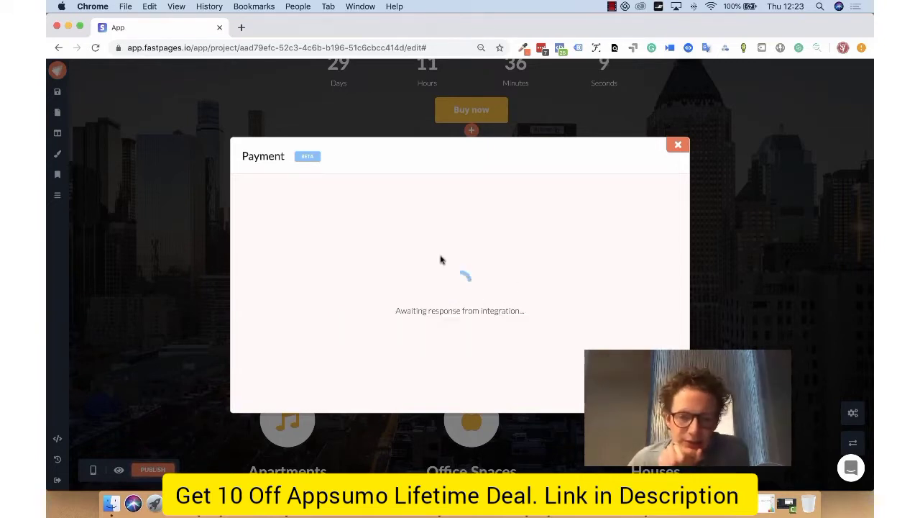
{"action": "left_click", "coordinate": [307, 215]}
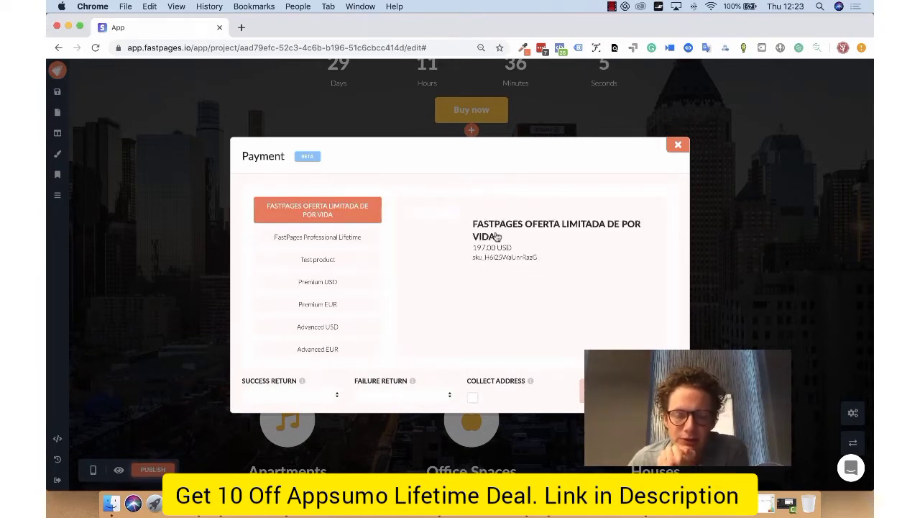
{"action": "left_click", "coordinate": [496, 239]}
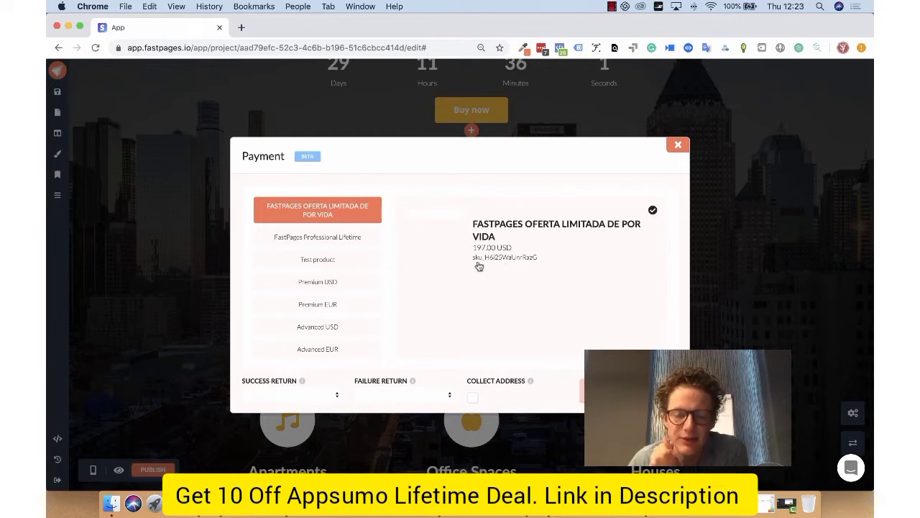
- Set the payment's success and failure return pages to Home (/), enable address collection and save the payment settings
{"action": "left_click", "coordinate": [319, 394]}
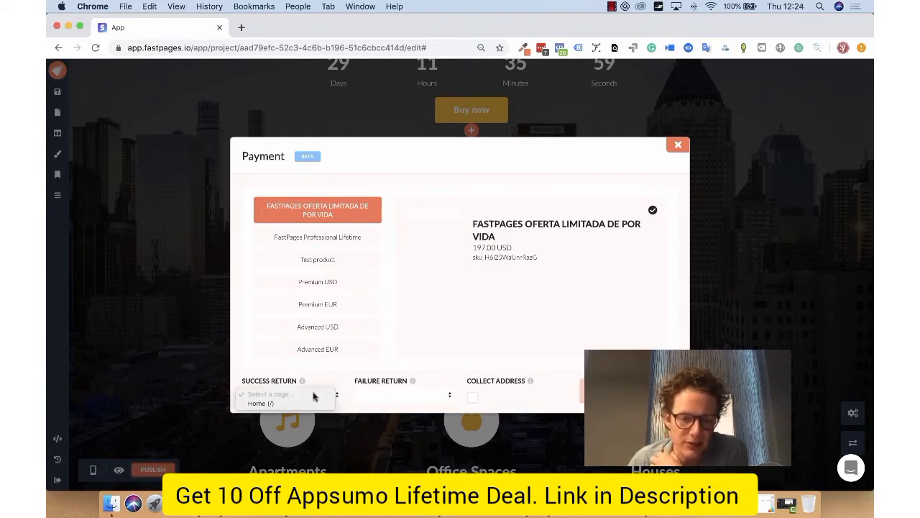
{"action": "left_click", "coordinate": [307, 407]}
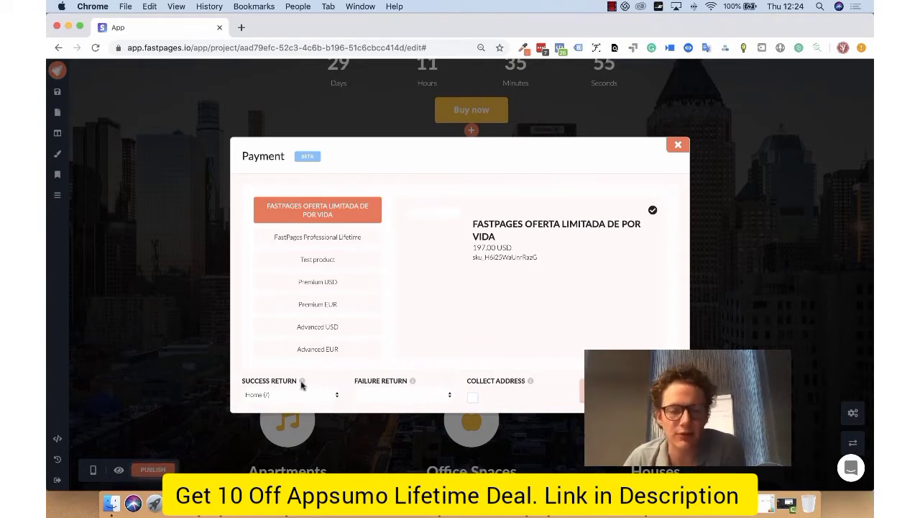
{"action": "left_click", "coordinate": [391, 395]}
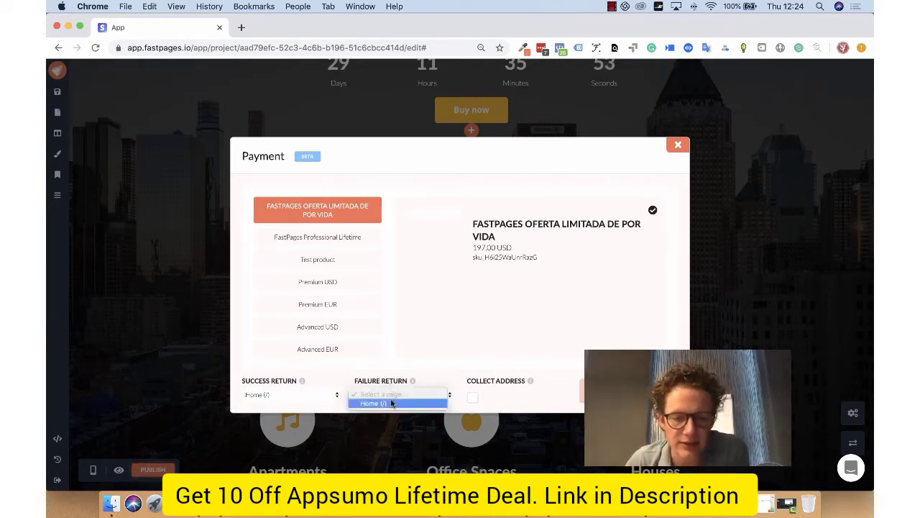
{"action": "left_click", "coordinate": [388, 404]}
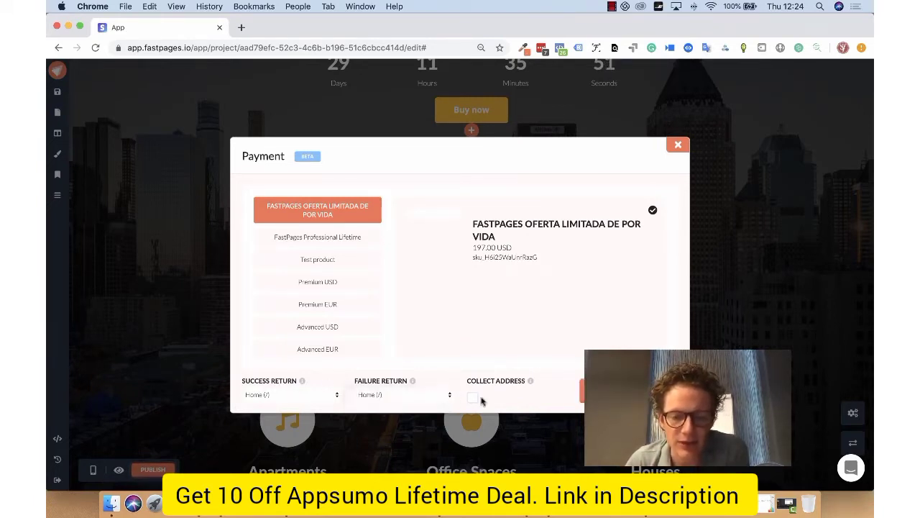
{"action": "left_click", "coordinate": [472, 397]}
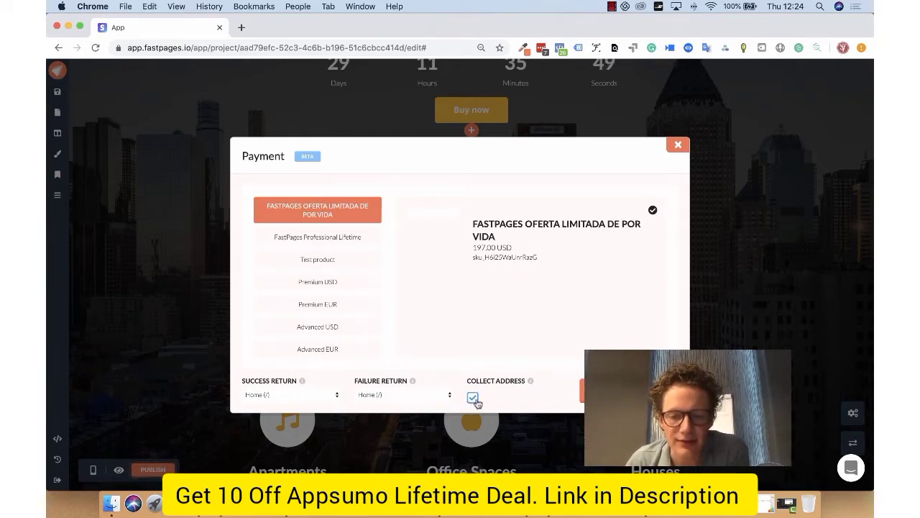
{"action": "left_click", "coordinate": [597, 389]}
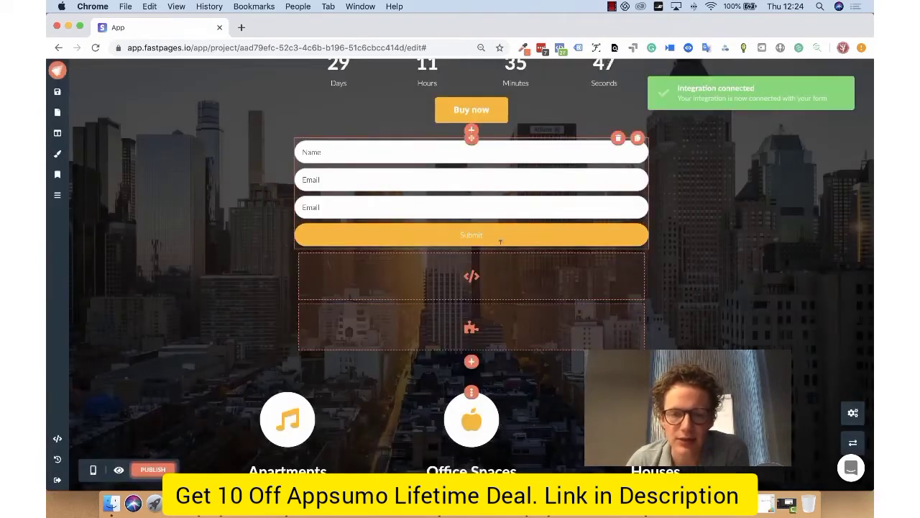
- Insert the Cover 12 section template between the Apartments, Office Spaces and Houses section and the Testimonials section
{"action": "scroll", "coordinate": [601, 194], "scroll_direction": "down", "scroll_amount": 10}
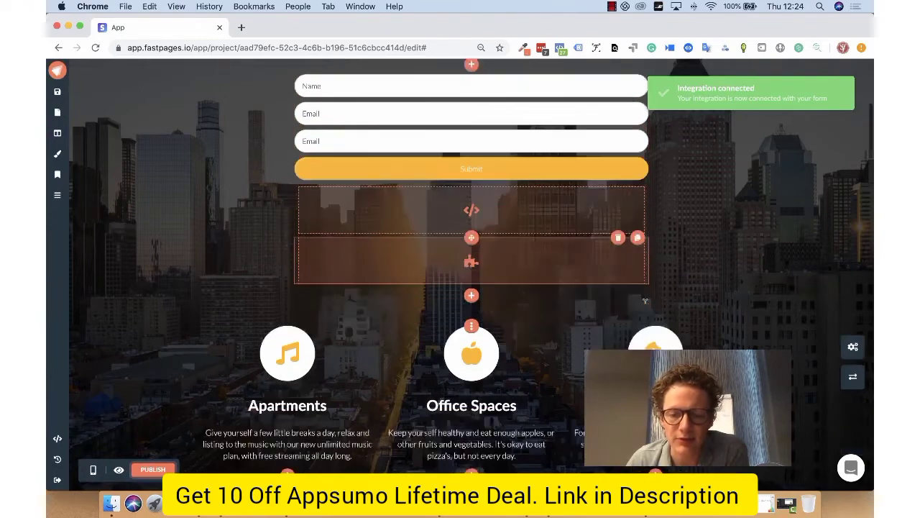
{"action": "scroll", "coordinate": [471, 307], "scroll_direction": "up", "scroll_amount": 10}
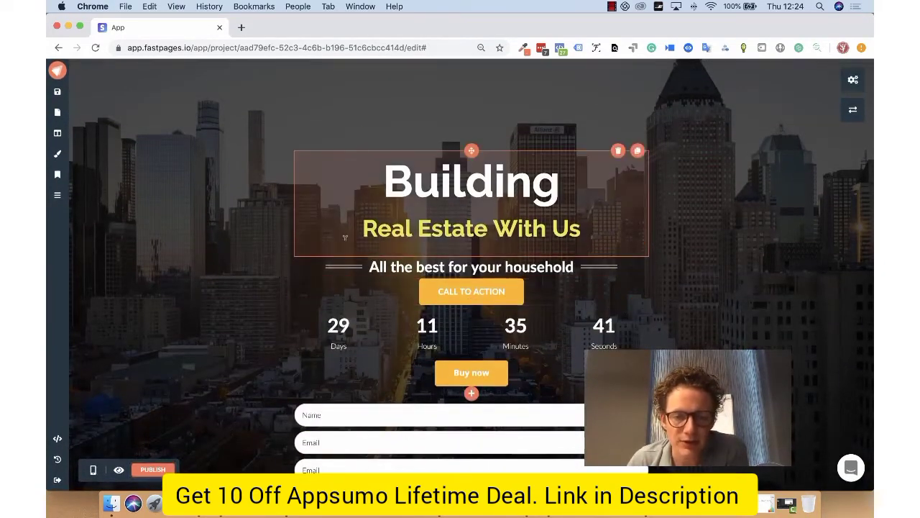
{"action": "scroll", "coordinate": [561, 288], "scroll_direction": "down", "scroll_amount": 3}
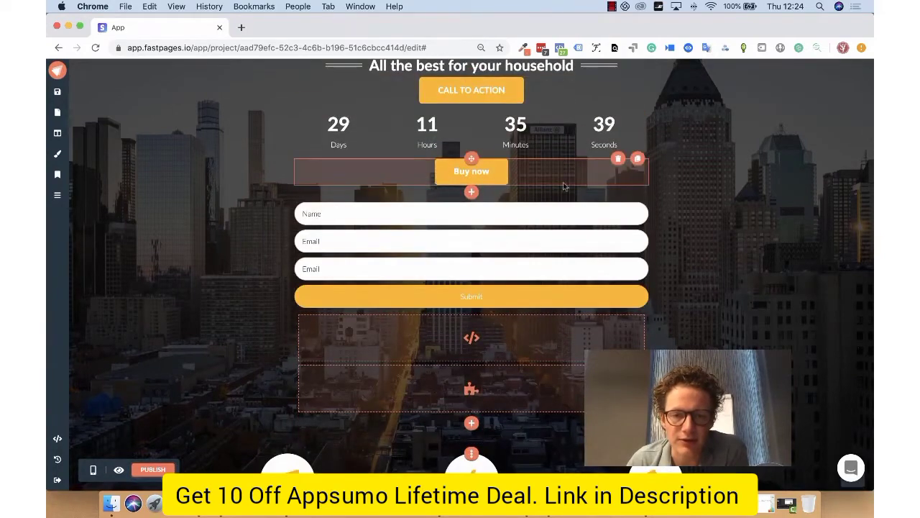
{"action": "scroll", "coordinate": [615, 228], "scroll_direction": "down", "scroll_amount": 2}
{"action": "scroll", "coordinate": [581, 196], "scroll_direction": "down", "scroll_amount": 5}
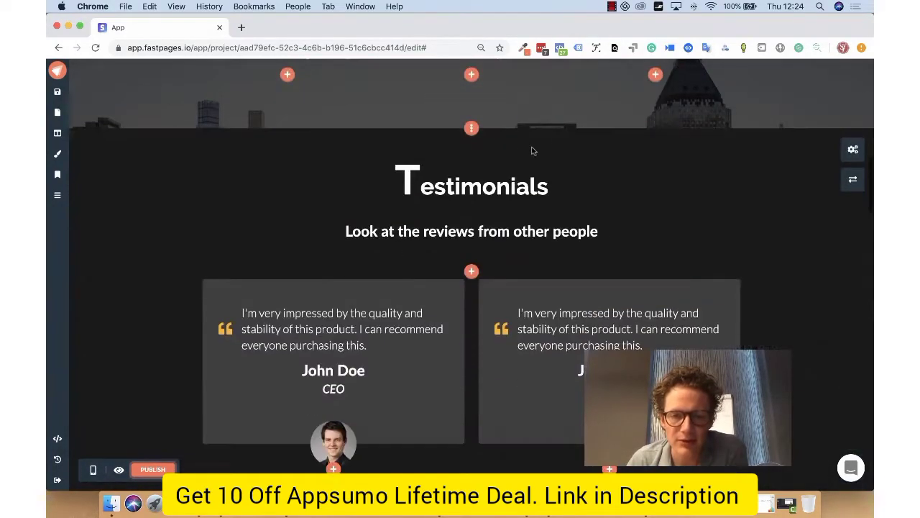
{"action": "left_click", "coordinate": [472, 127]}
{"action": "scroll", "coordinate": [504, 143], "scroll_direction": "up", "scroll_amount": 3}
{"action": "scroll", "coordinate": [554, 164], "scroll_direction": "down", "scroll_amount": 3}
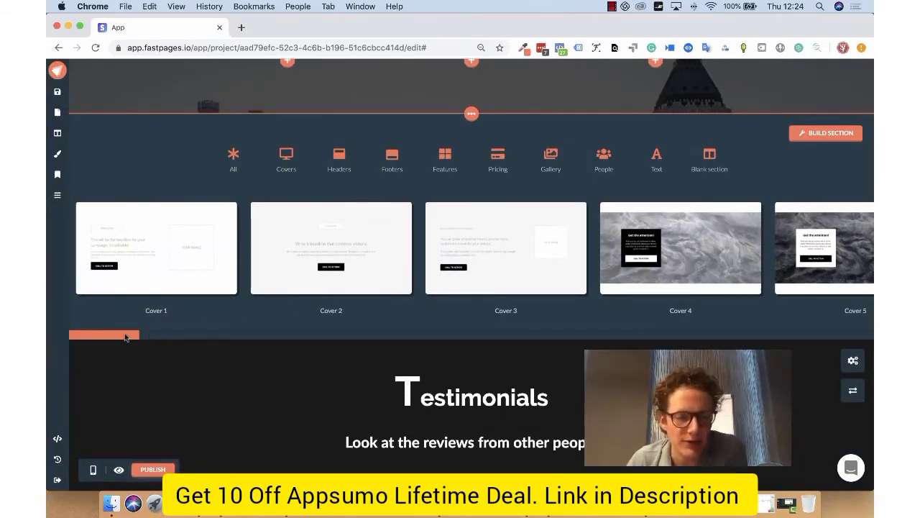
{"action": "left_click_drag", "start_coordinate": [137, 335], "coordinate": [283, 334]}
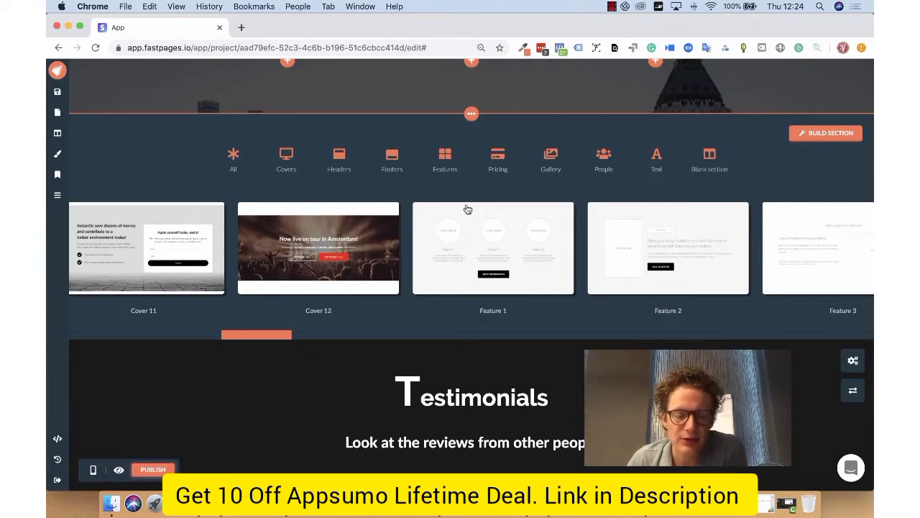
{"action": "scroll", "coordinate": [481, 202], "scroll_direction": "up", "scroll_amount": 1}
{"action": "scroll", "coordinate": [476, 180], "scroll_direction": "up", "scroll_amount": 1}
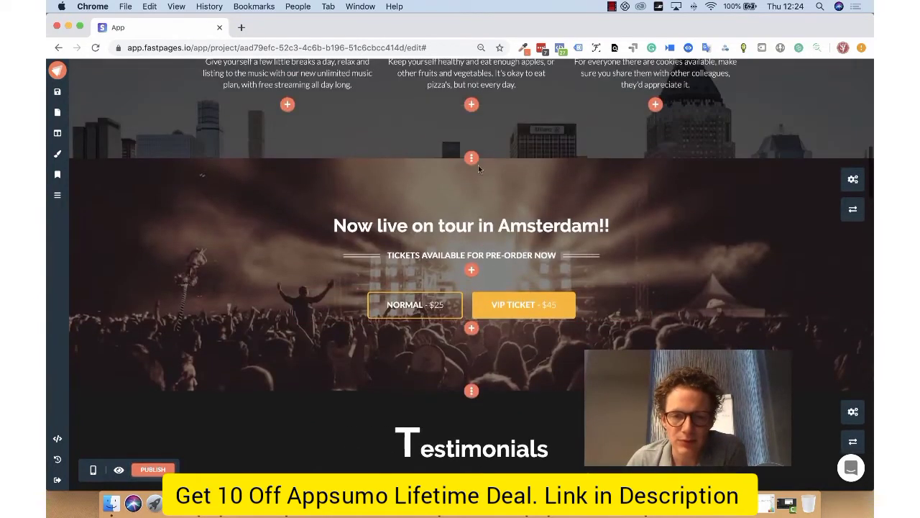
- Try out the section builder with a row of 5/12 and 7/12 columns and an empty second row, without creating the section
{"action": "left_click", "coordinate": [471, 156]}
{"action": "scroll", "coordinate": [472, 165], "scroll_direction": "up", "scroll_amount": 2}
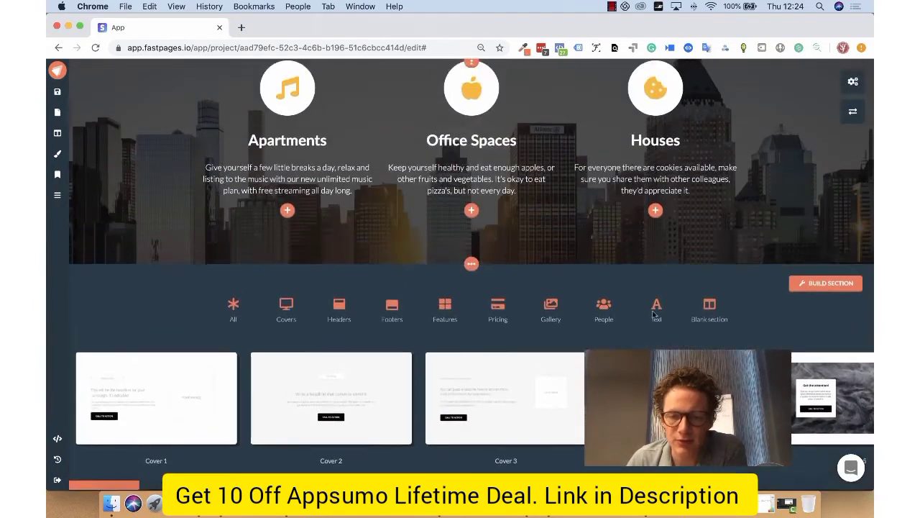
{"action": "left_click", "coordinate": [825, 283]}
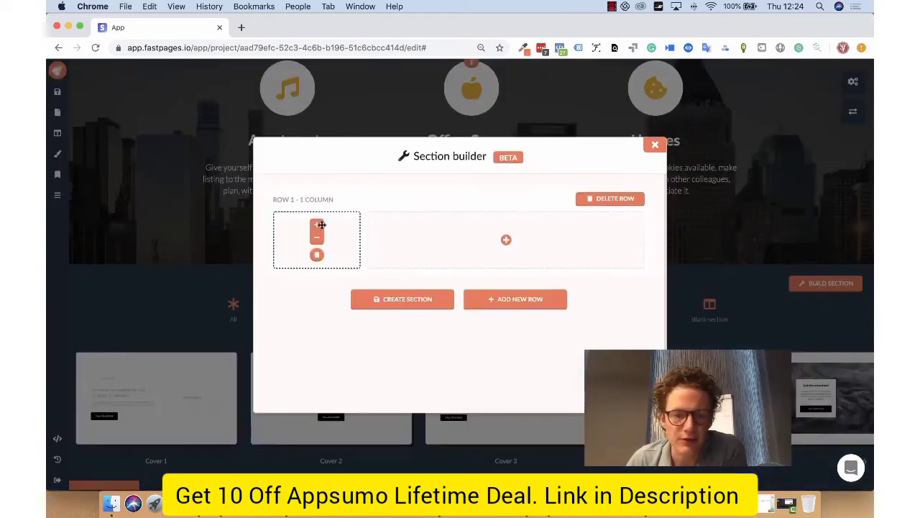
{"action": "left_click", "coordinate": [317, 224]}
{"action": "left_click", "coordinate": [333, 224]}
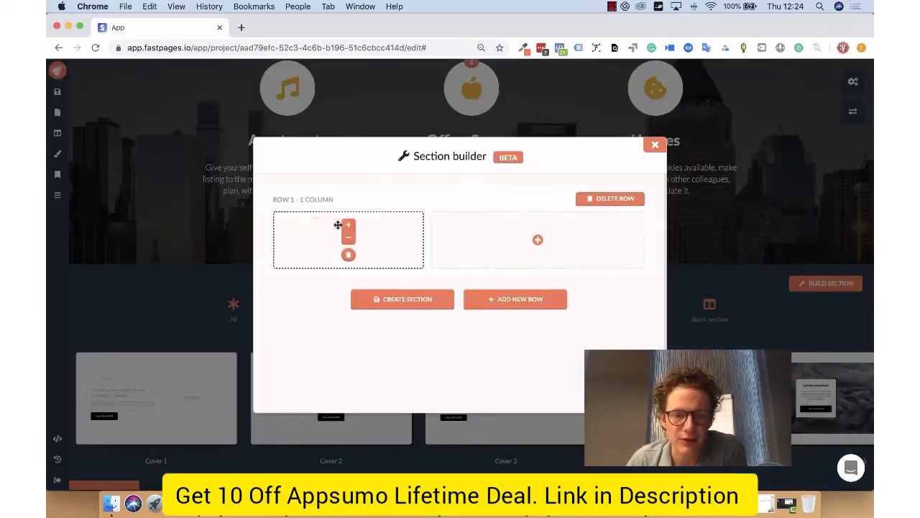
{"action": "left_click", "coordinate": [538, 239]}
{"action": "left_click", "coordinate": [536, 302]}
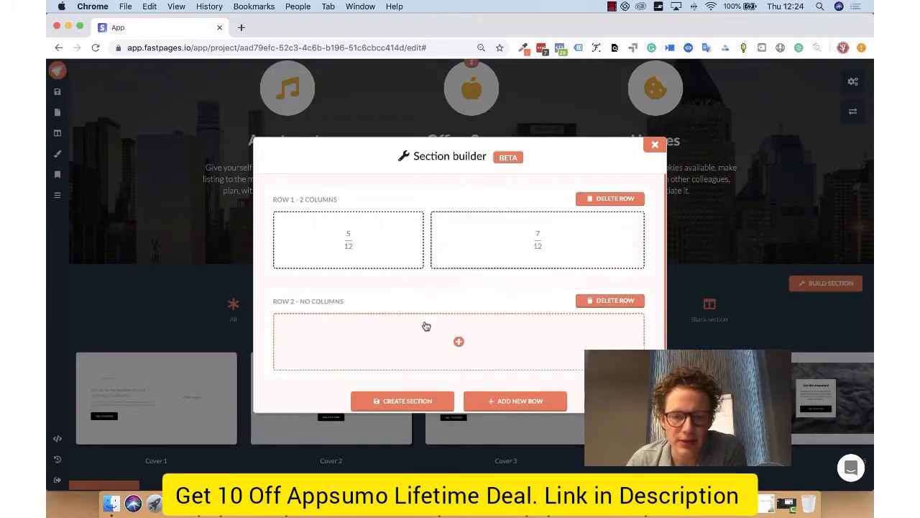
{"action": "scroll", "coordinate": [504, 236], "scroll_direction": "down", "scroll_amount": 1}
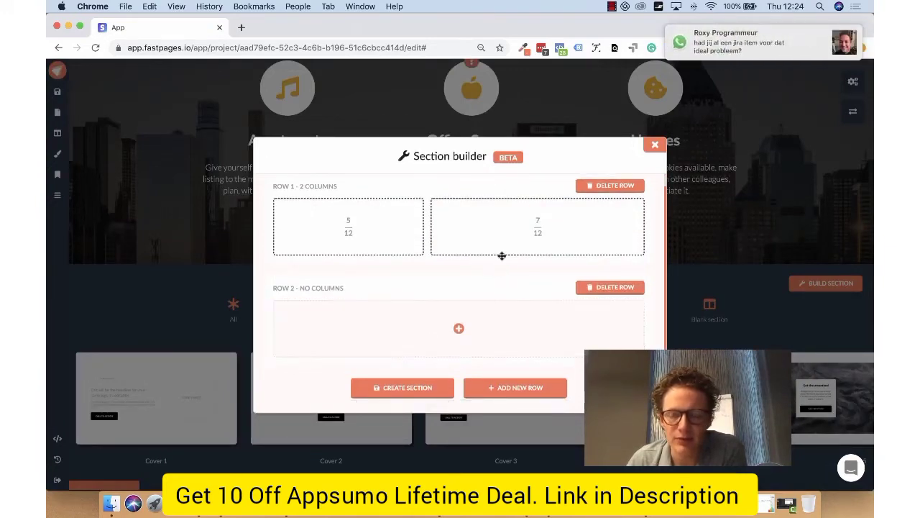
{"action": "left_click", "coordinate": [655, 145]}
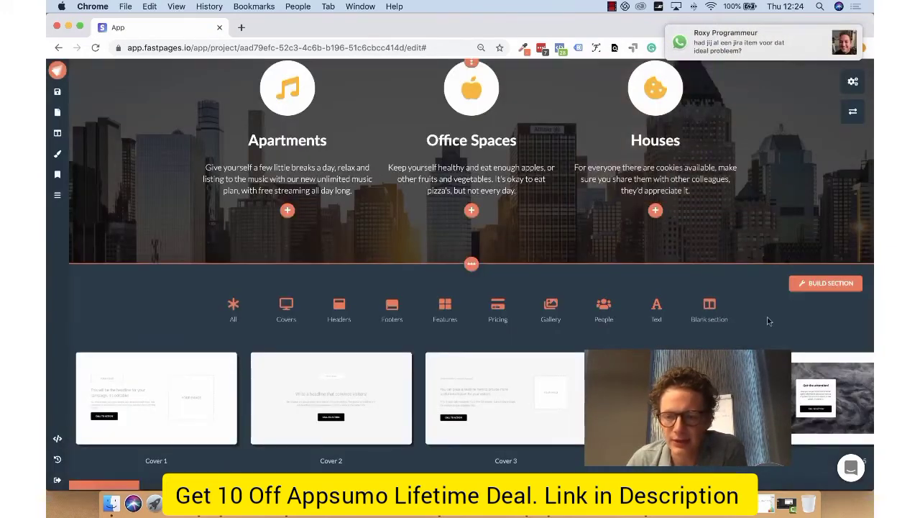
{"action": "left_click", "coordinate": [472, 264]}
- Lower the cover color strength of the Amsterdam tour section and set its top padding to 60px
{"action": "scroll", "coordinate": [827, 215], "scroll_direction": "down", "scroll_amount": 3}
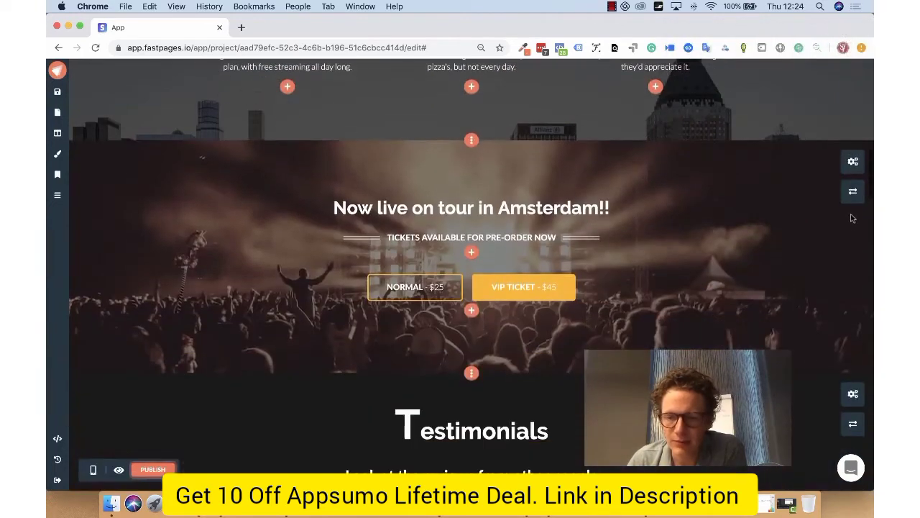
{"action": "left_click", "coordinate": [853, 162]}
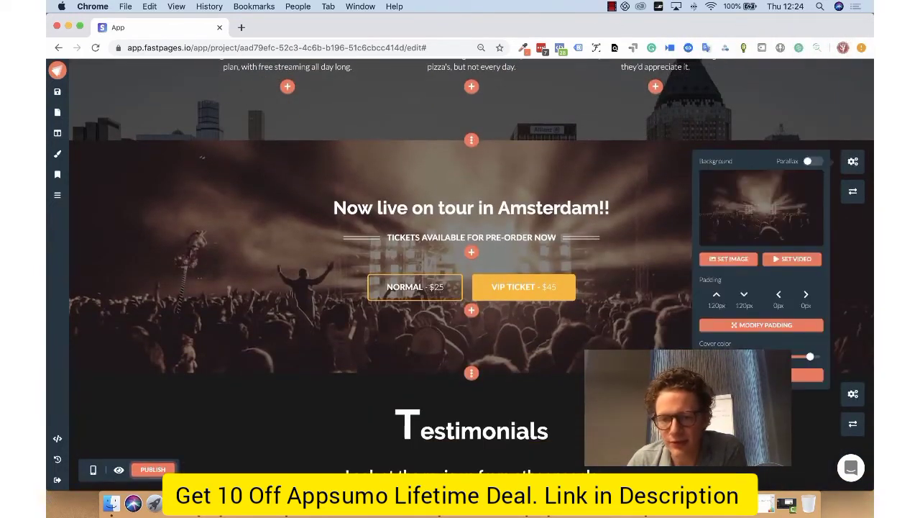
{"action": "left_click_drag", "start_coordinate": [810, 357], "coordinate": [761, 360]}
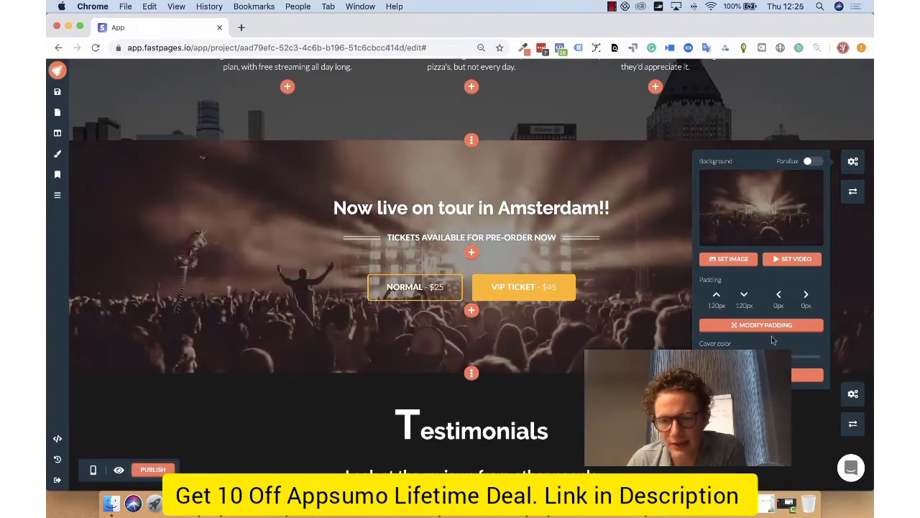
{"action": "left_click", "coordinate": [745, 324]}
{"action": "left_click", "coordinate": [750, 175]}
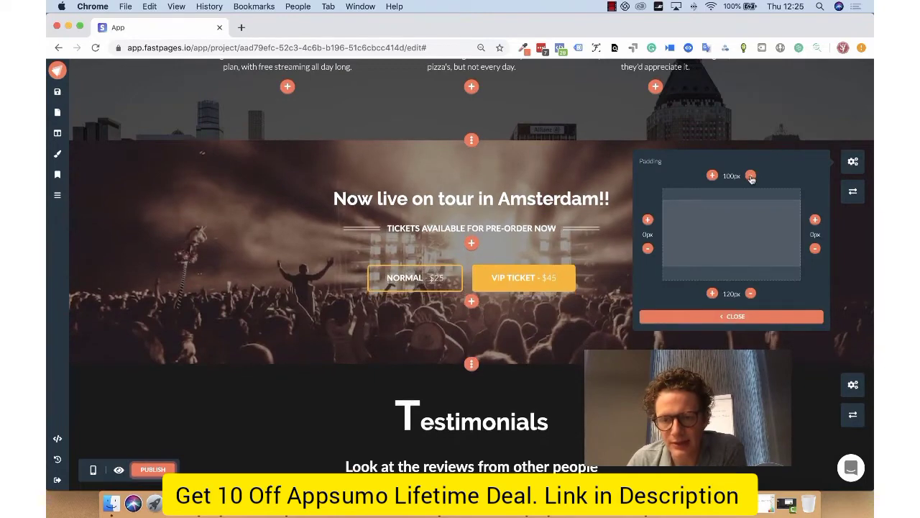
{"action": "left_click", "coordinate": [750, 175]}
{"action": "left_click", "coordinate": [738, 319]}
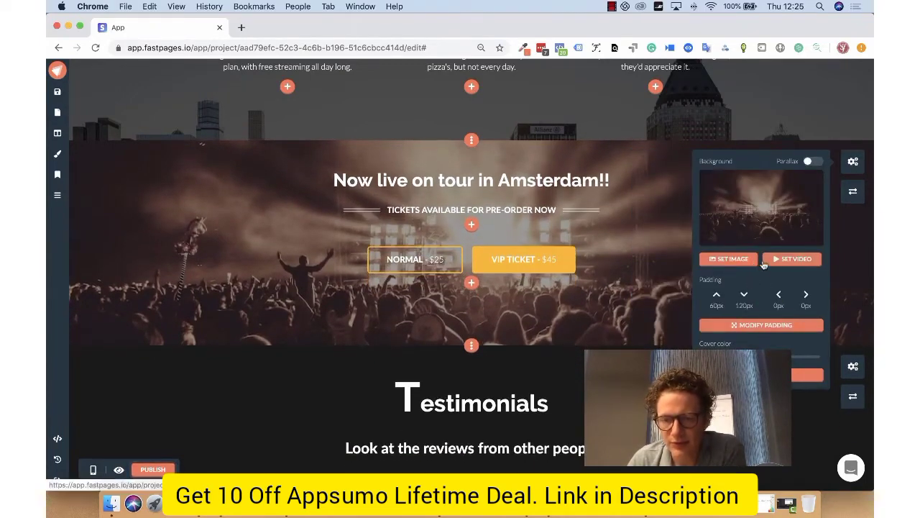
{"action": "left_click", "coordinate": [849, 163]}
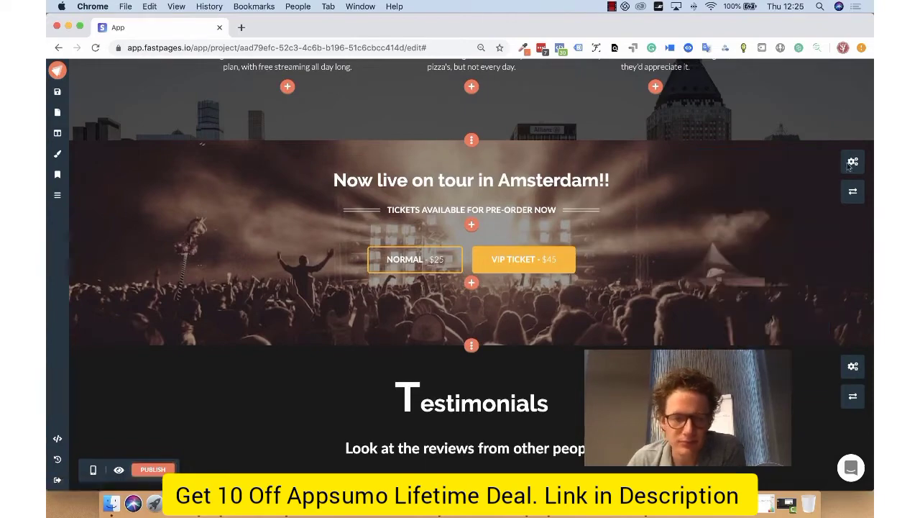
- Duplicate the project's Home page
{"action": "scroll", "coordinate": [344, 295], "scroll_direction": "down", "scroll_amount": 3}
{"action": "scroll", "coordinate": [344, 295], "scroll_direction": "down", "scroll_amount": 15}
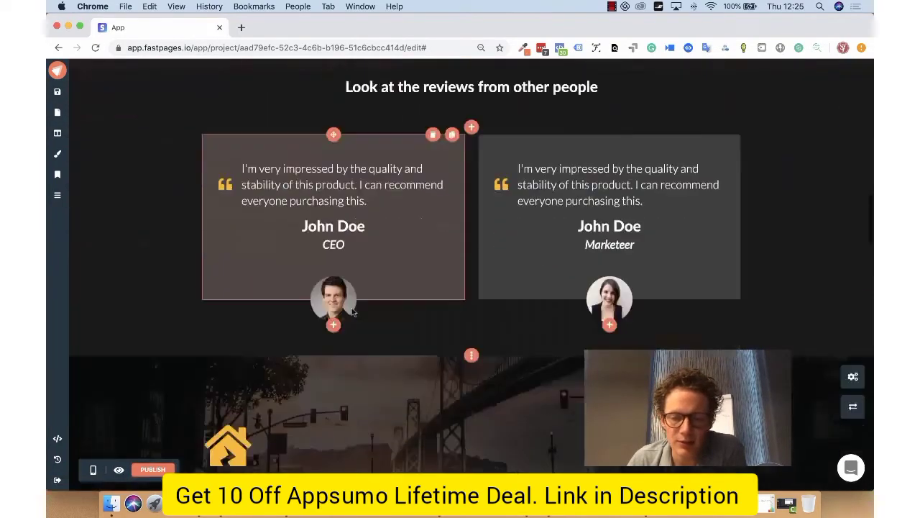
{"action": "scroll", "coordinate": [399, 213], "scroll_direction": "down", "scroll_amount": 4}
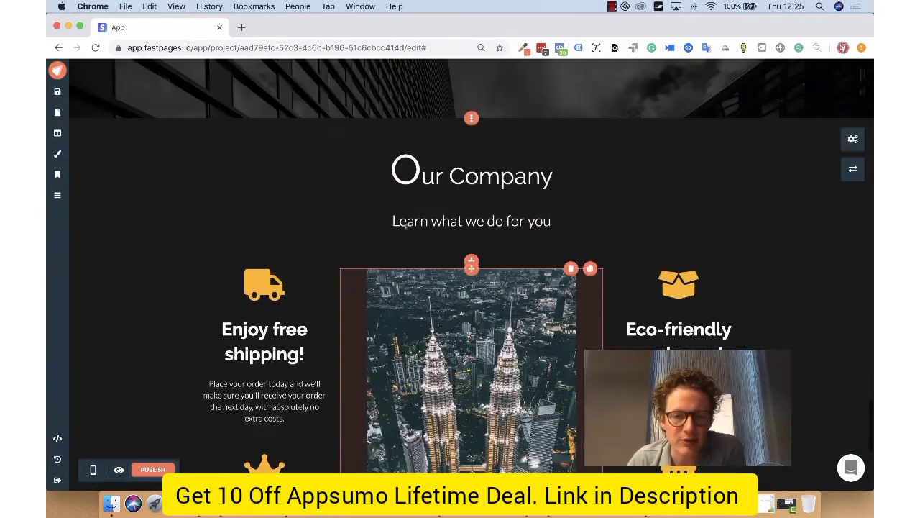
{"action": "scroll", "coordinate": [315, 205], "scroll_direction": "up", "scroll_amount": 20}
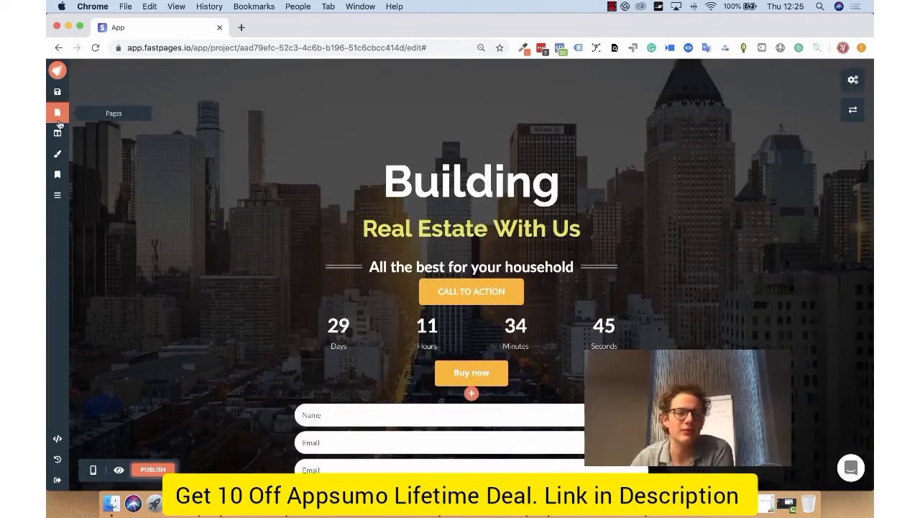
{"action": "left_click", "coordinate": [59, 116]}
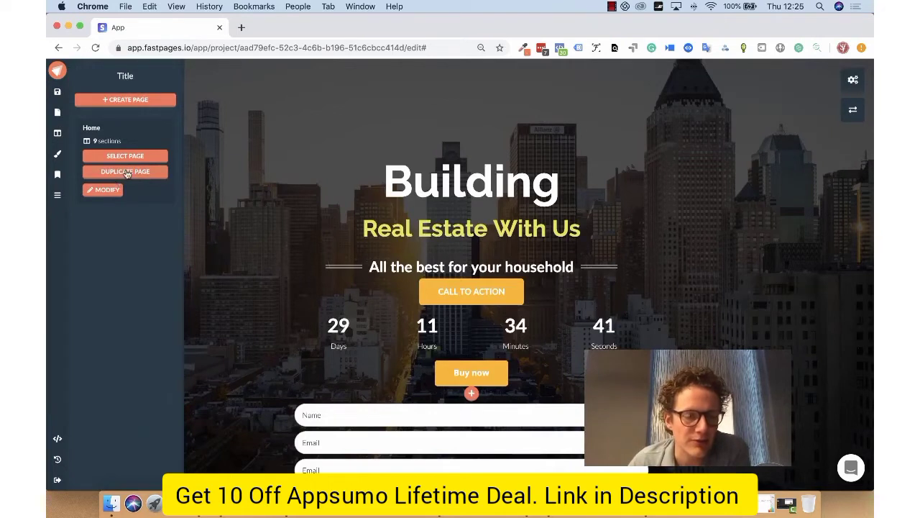
{"action": "left_click", "coordinate": [124, 171]}
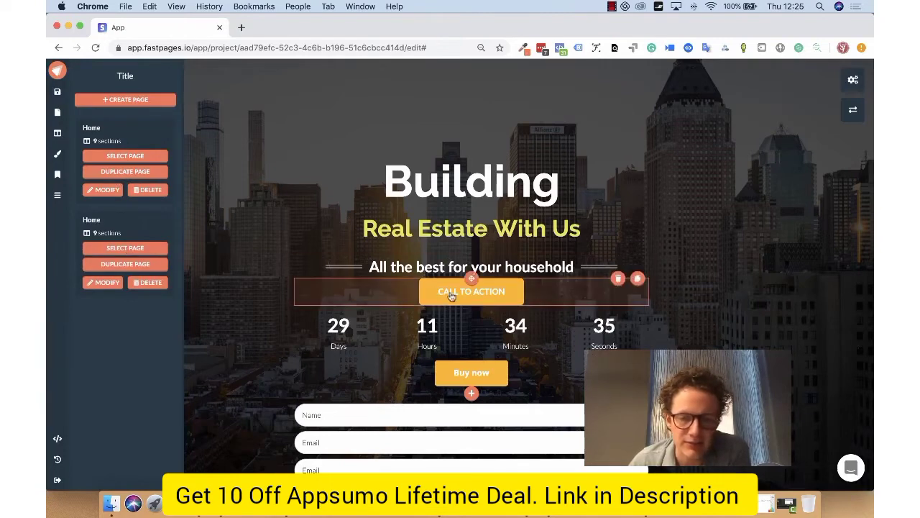
- Switch the form's submit response from messages to URLs, discarding the message changes, and start editing the success link
{"action": "scroll", "coordinate": [462, 215], "scroll_direction": "down", "scroll_amount": 5}
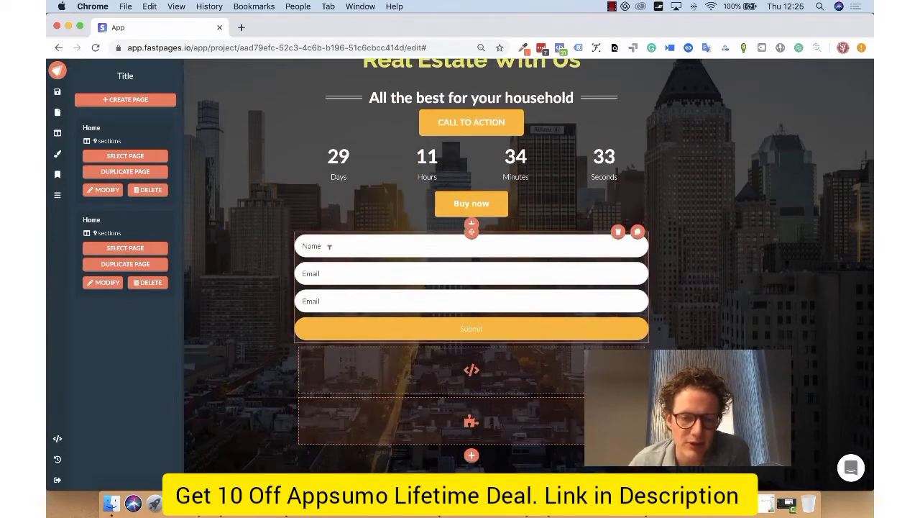
{"action": "left_click", "coordinate": [507, 324]}
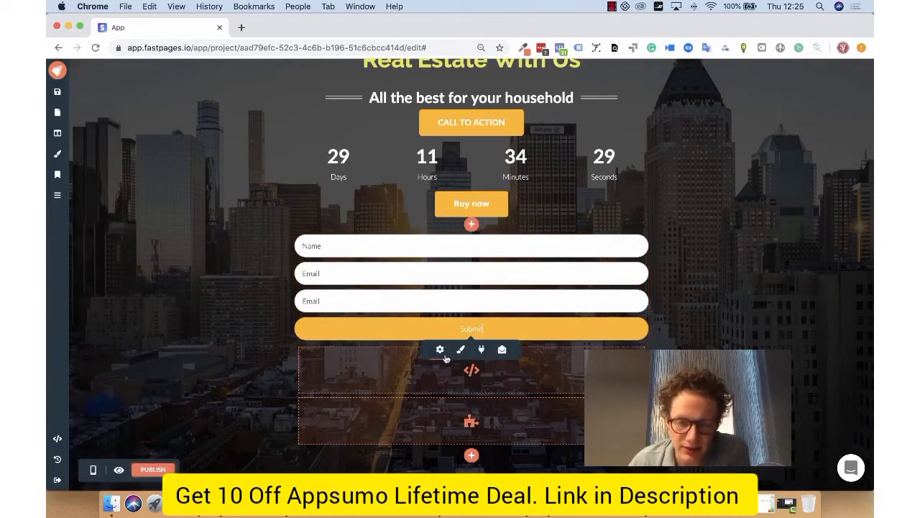
{"action": "left_click", "coordinate": [502, 350]}
{"action": "left_click", "coordinate": [449, 369]}
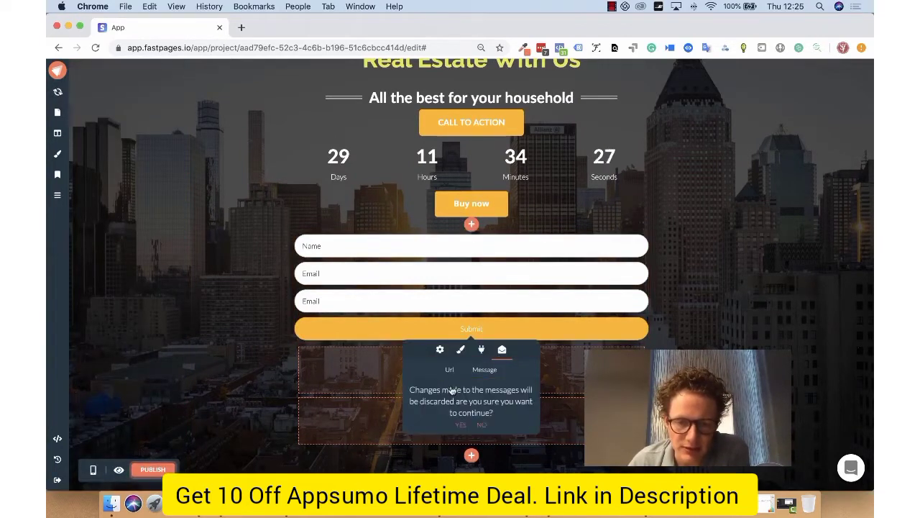
{"action": "left_click", "coordinate": [459, 425]}
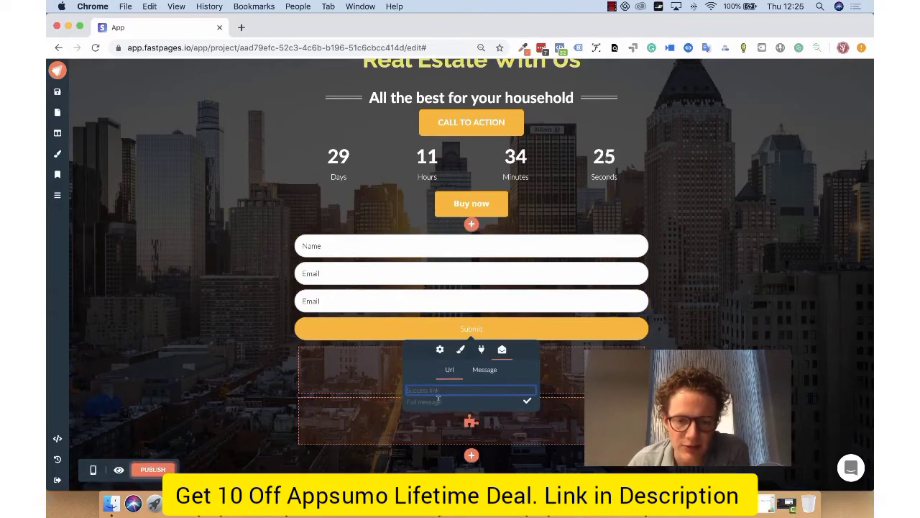
{"action": "left_click", "coordinate": [438, 389]}
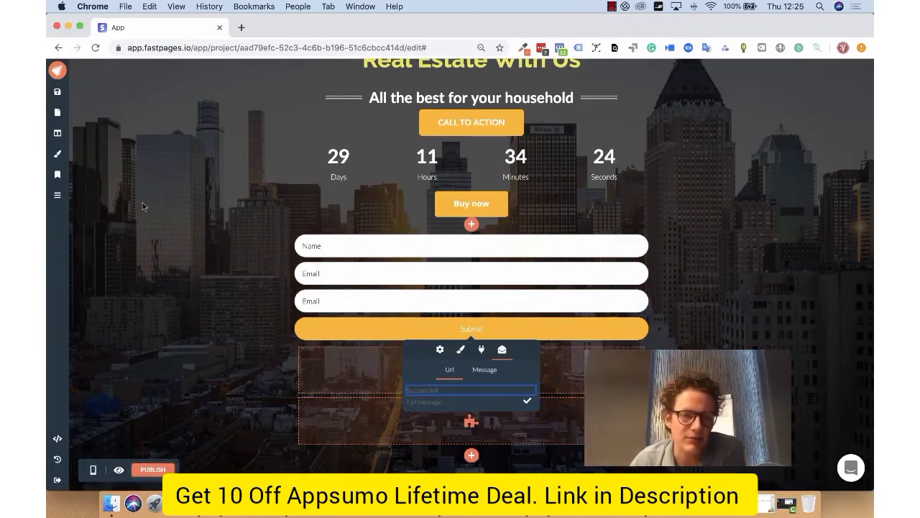
- Look at the project's page list and the Home page's SEO options
{"action": "left_click", "coordinate": [57, 112]}
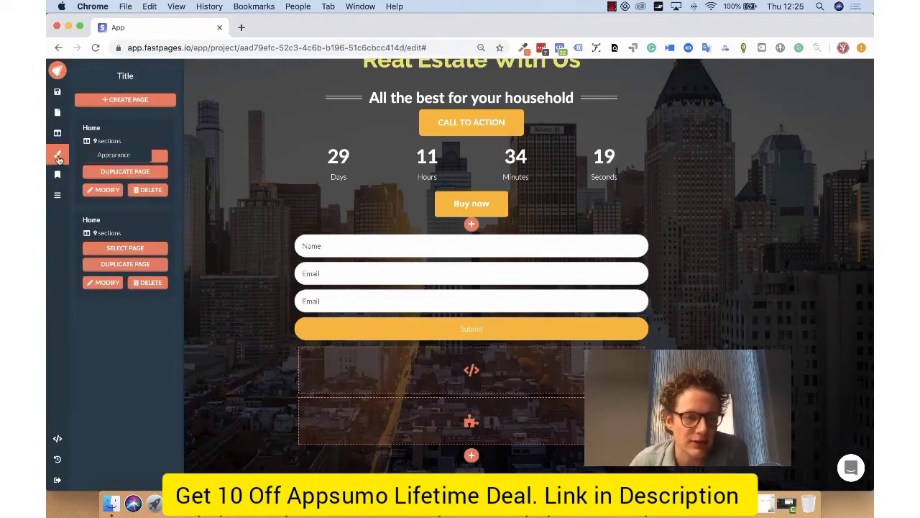
{"action": "left_click", "coordinate": [58, 175]}
{"action": "scroll", "coordinate": [60, 191], "scroll_direction": "down", "scroll_amount": 5}
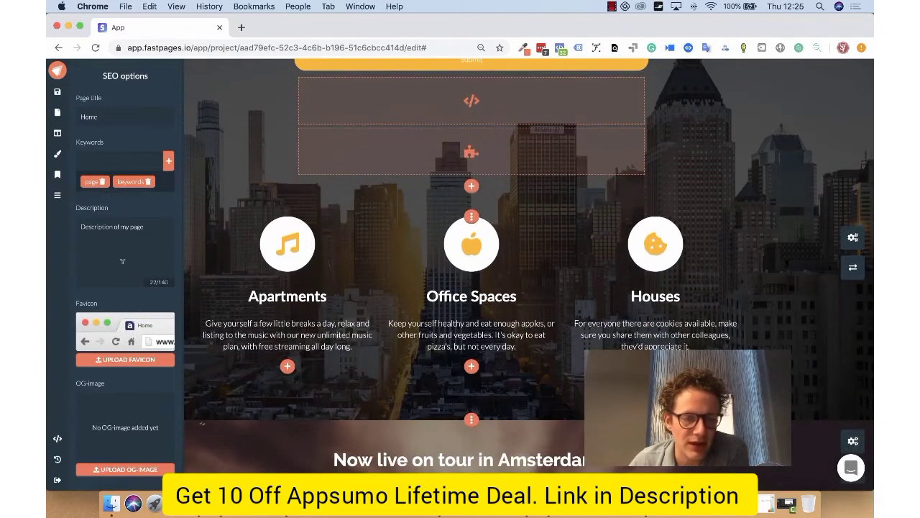
{"action": "scroll", "coordinate": [134, 252], "scroll_direction": "up", "scroll_amount": 4}
{"action": "scroll", "coordinate": [267, 230], "scroll_direction": "up", "scroll_amount": 4}
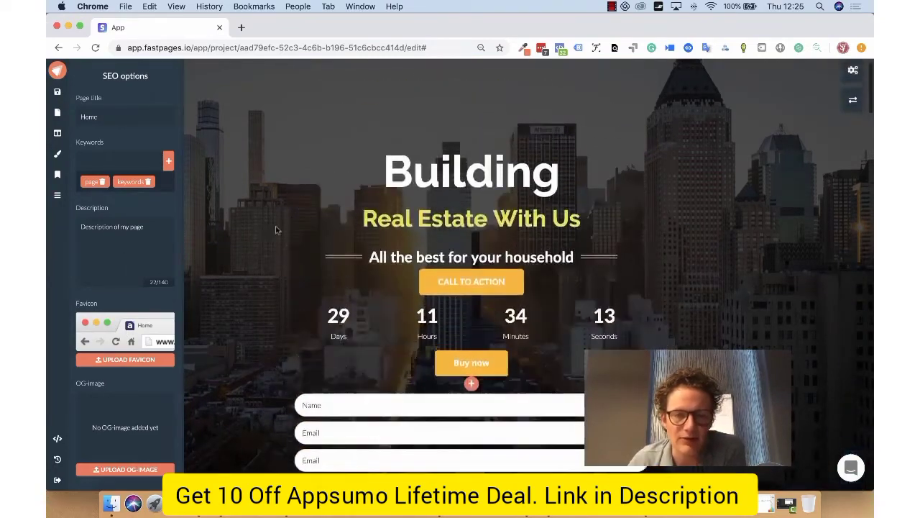
- Add a Menu element below the ticket buttons in the Amsterdam tour section
{"action": "scroll", "coordinate": [533, 137], "scroll_direction": "down", "scroll_amount": 3}
{"action": "scroll", "coordinate": [489, 280], "scroll_direction": "down", "scroll_amount": 2}
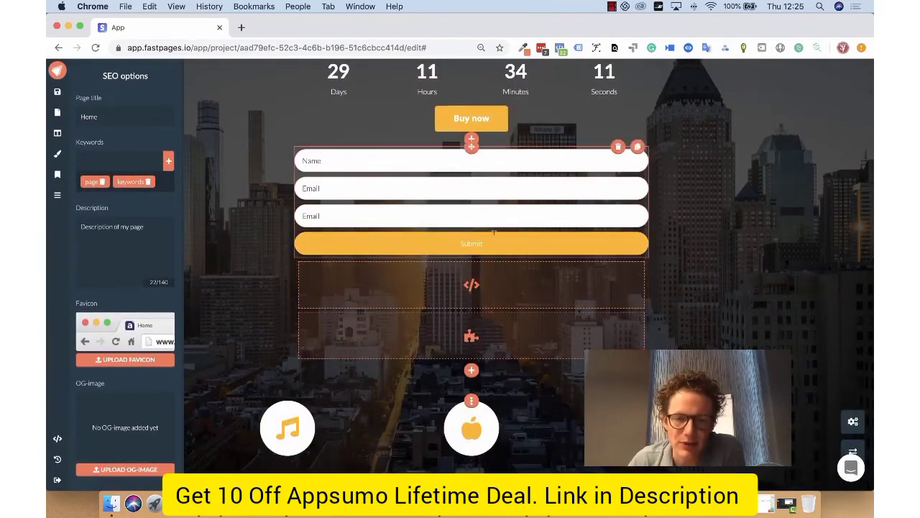
{"action": "scroll", "coordinate": [489, 280], "scroll_direction": "down", "scroll_amount": 6}
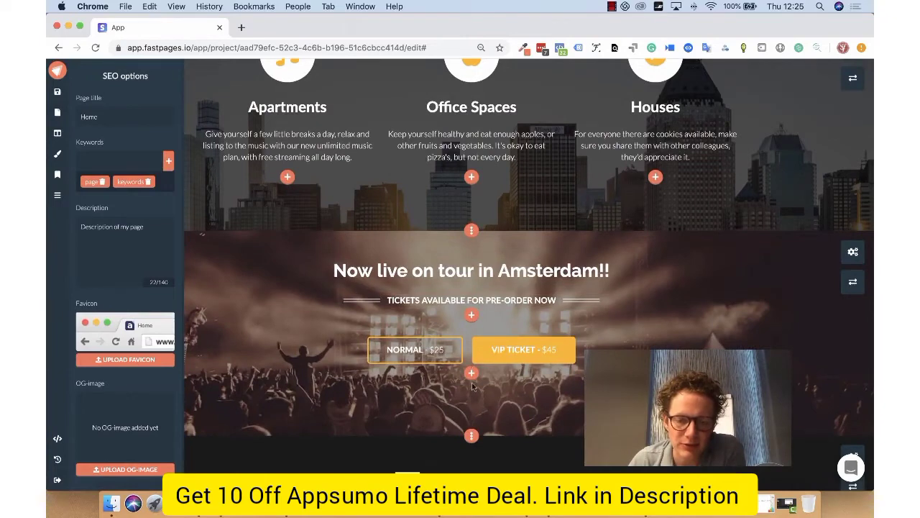
{"action": "left_click", "coordinate": [471, 372]}
{"action": "scroll", "coordinate": [475, 388], "scroll_direction": "down", "scroll_amount": 5}
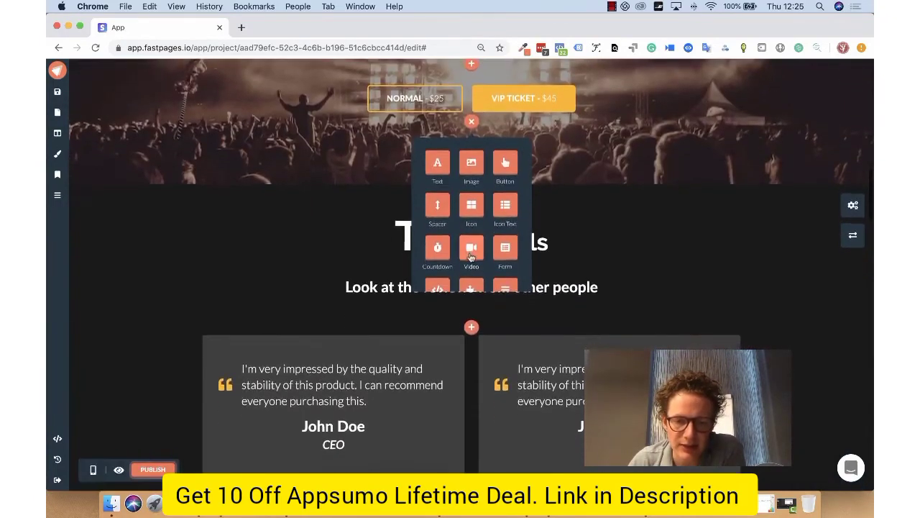
{"action": "scroll", "coordinate": [487, 237], "scroll_direction": "down", "scroll_amount": 2}
{"action": "left_click", "coordinate": [505, 213]}
{"action": "scroll", "coordinate": [83, 216], "scroll_direction": "up", "scroll_amount": 3}
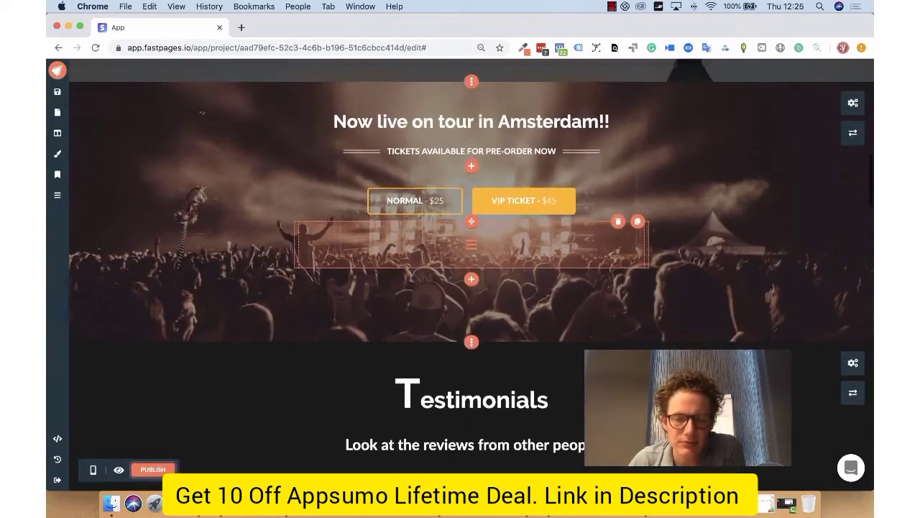
- Create a menu item titled Home that links to the original Home page
{"action": "left_click", "coordinate": [56, 198]}
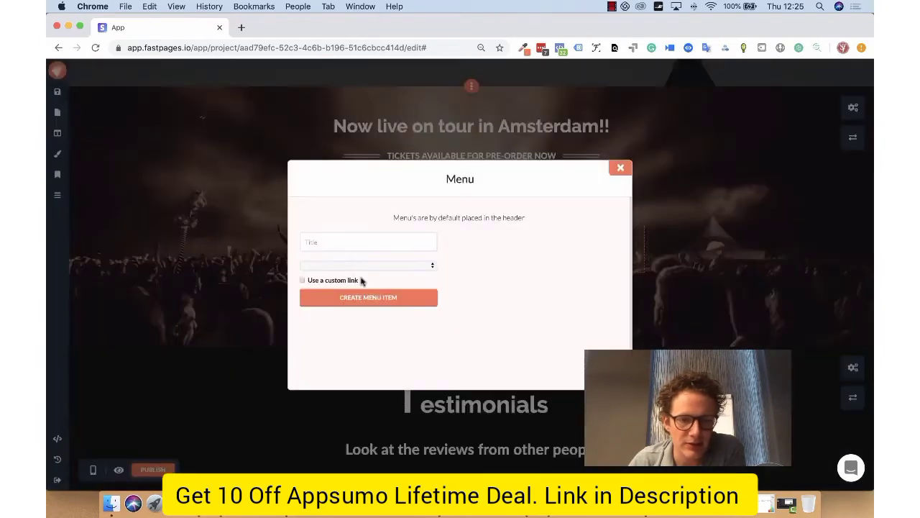
{"action": "left_click", "coordinate": [360, 245]}
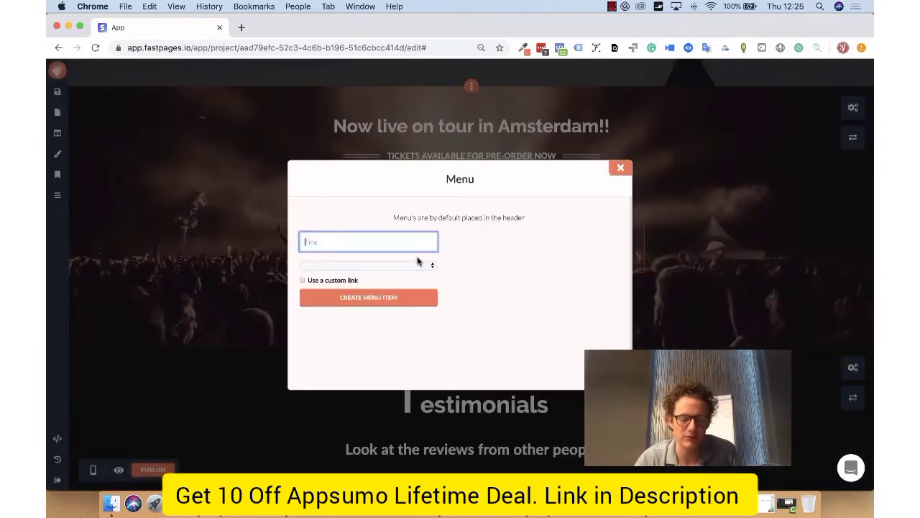
{"action": "left_click", "coordinate": [417, 266]}
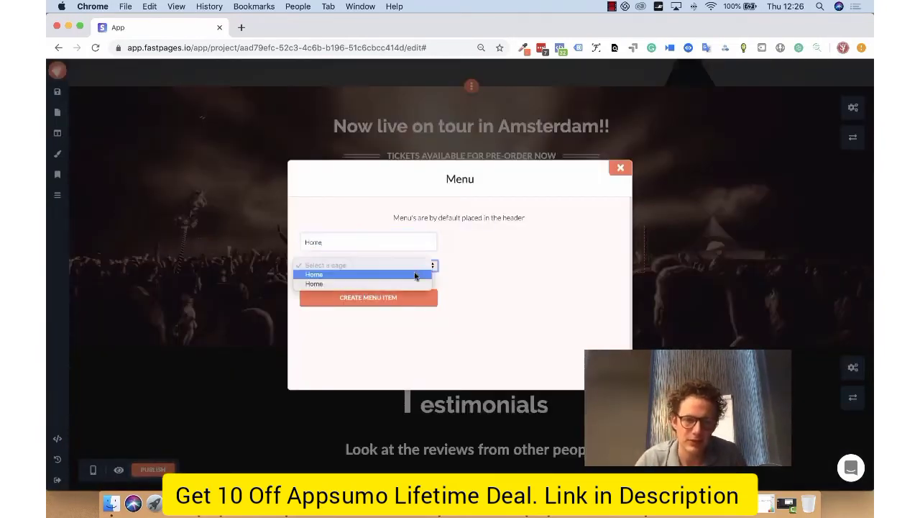
{"action": "left_click", "coordinate": [352, 276]}
{"action": "left_click", "coordinate": [352, 297]}
- Create a second menu item titled About that links to the duplicated Home page, and close the menu settings
{"action": "left_click", "coordinate": [395, 244]}
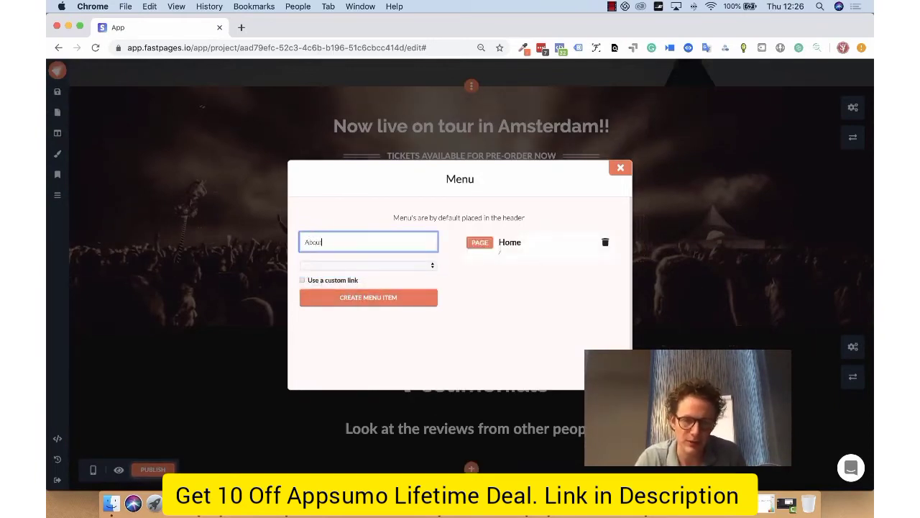
{"action": "left_click", "coordinate": [428, 265]}
{"action": "left_click", "coordinate": [409, 285]}
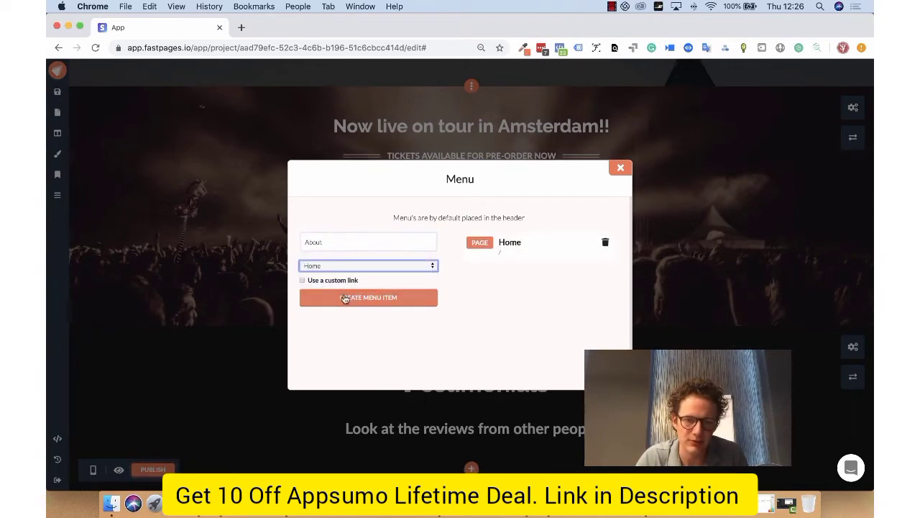
{"action": "left_click", "coordinate": [319, 295]}
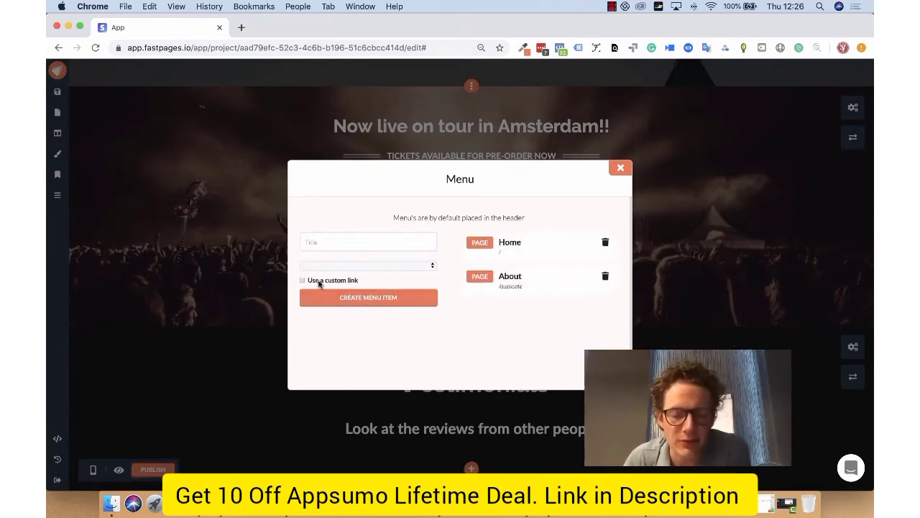
{"action": "left_click", "coordinate": [620, 170]}
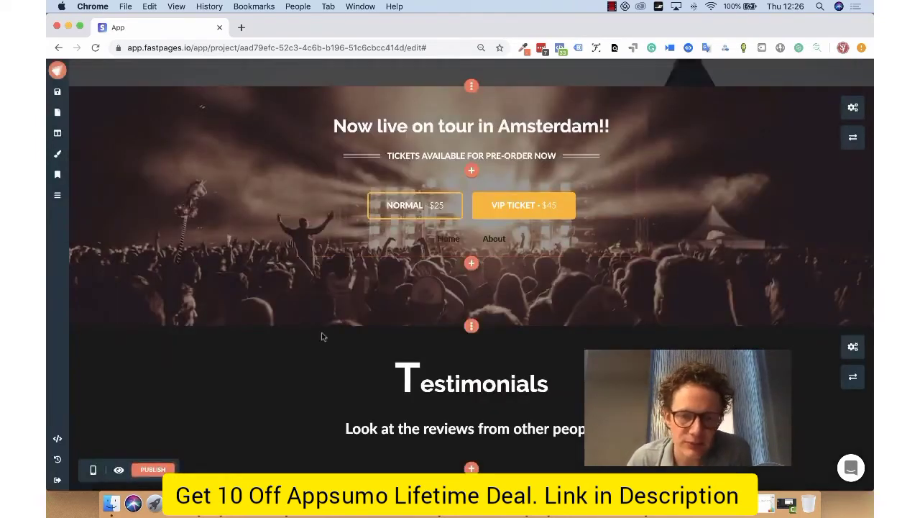
- Publish the project and inspect the URLs of its two pages
{"action": "scroll", "coordinate": [319, 333], "scroll_direction": "down", "scroll_amount": 5}
{"action": "scroll", "coordinate": [319, 333], "scroll_direction": "up", "scroll_amount": 12}
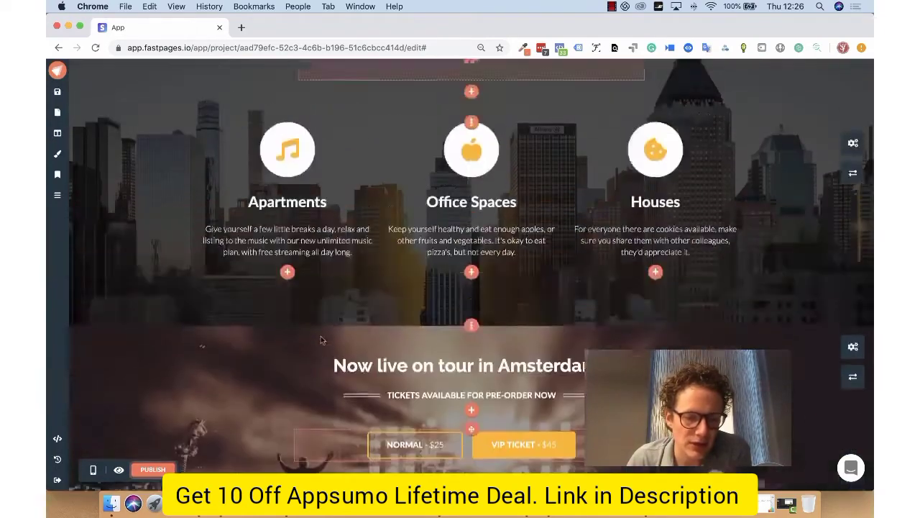
{"action": "scroll", "coordinate": [257, 218], "scroll_direction": "up", "scroll_amount": 4}
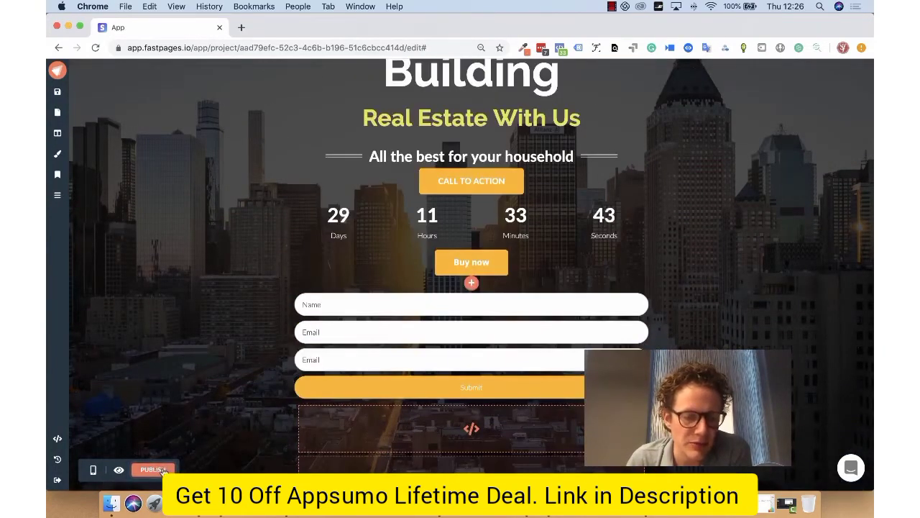
{"action": "left_click", "coordinate": [164, 468]}
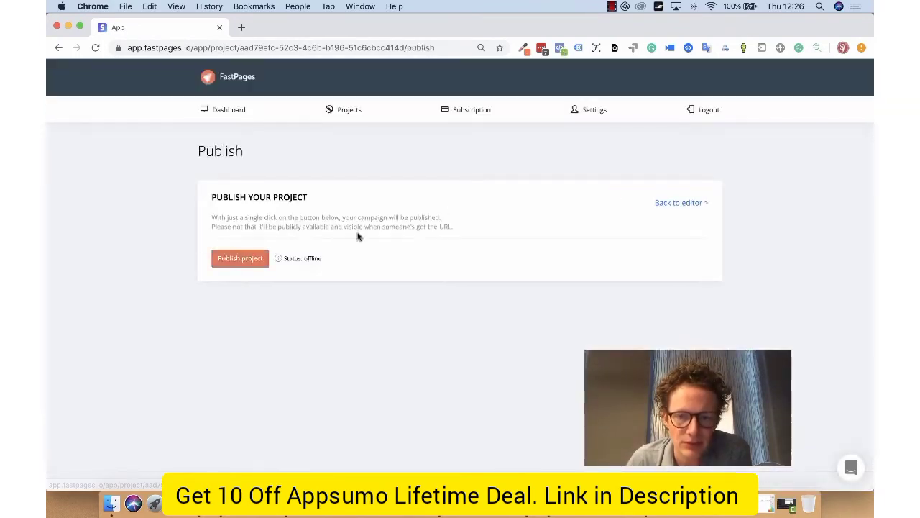
{"action": "left_click", "coordinate": [227, 259]}
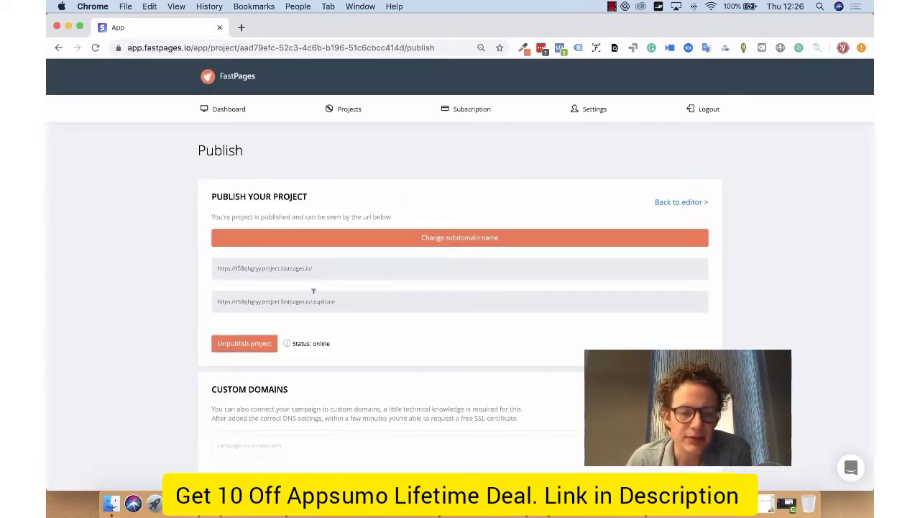
{"action": "left_click", "coordinate": [302, 267]}
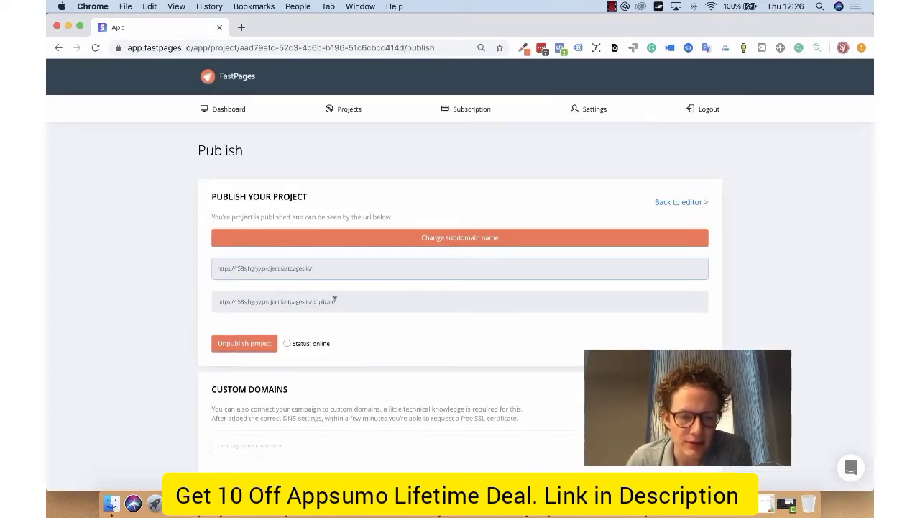
{"action": "left_click", "coordinate": [334, 301]}
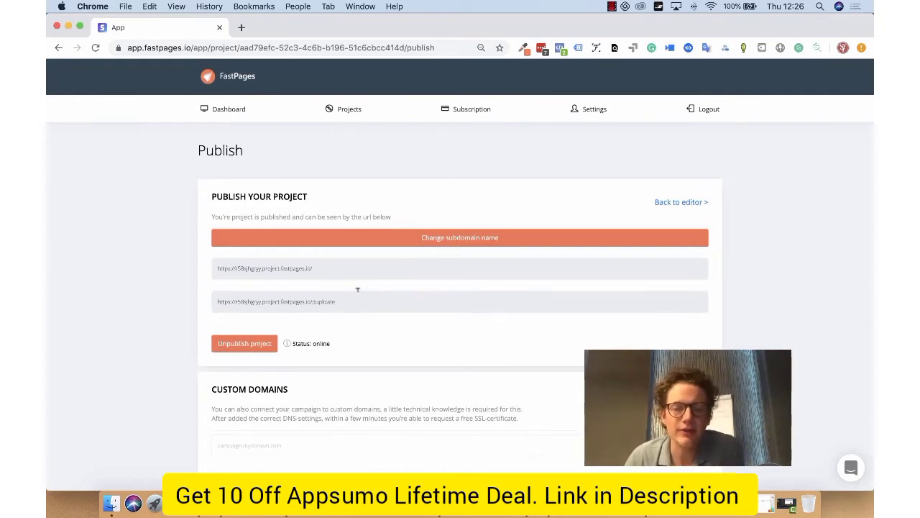
- Change the published project's subdomain name to myownnameto
{"action": "left_click", "coordinate": [470, 243]}
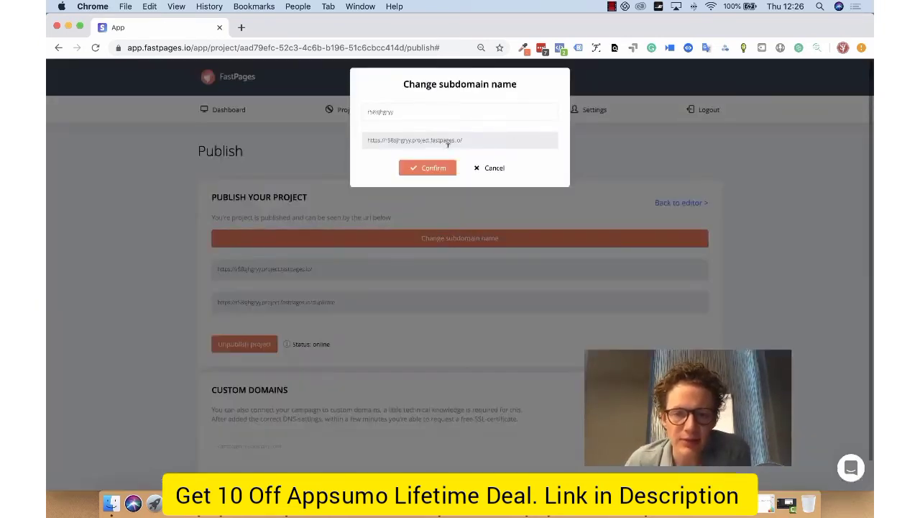
{"action": "double_click", "coordinate": [430, 110]}
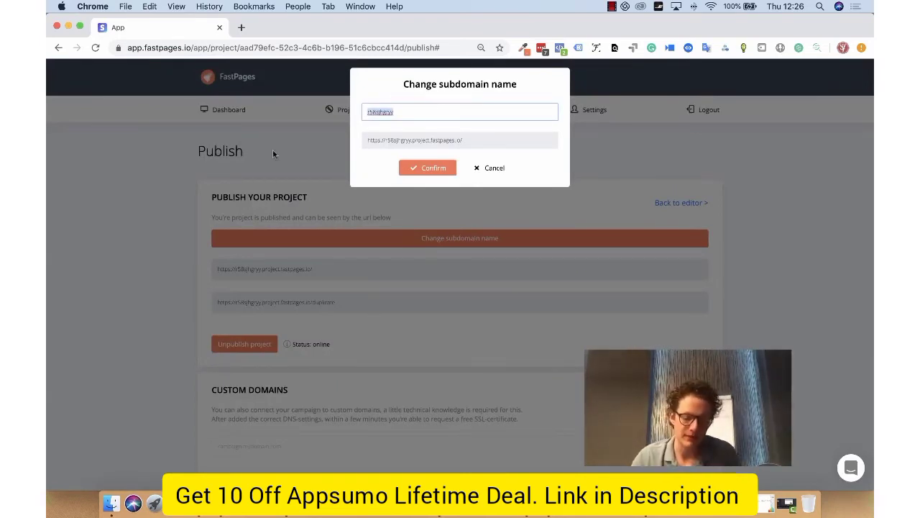
{"action": "type", "text": "my"}
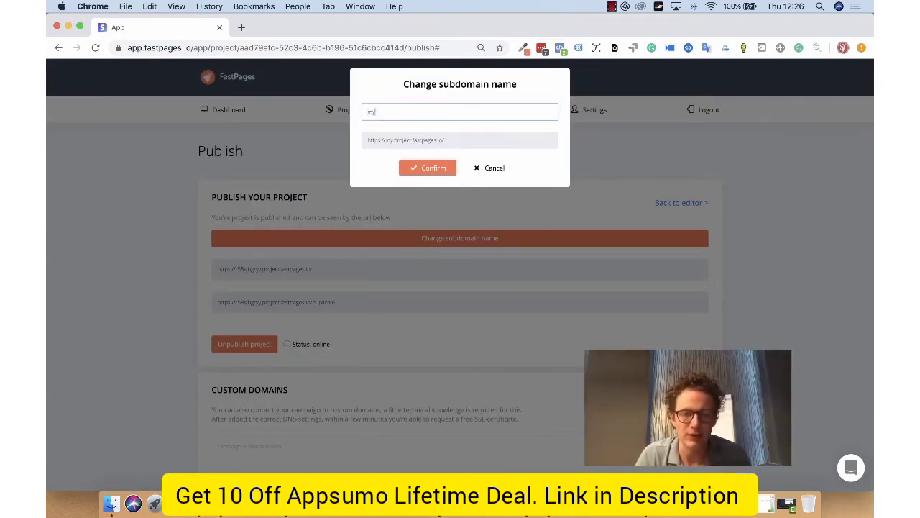
{"action": "type", "text": "ownnameto"}
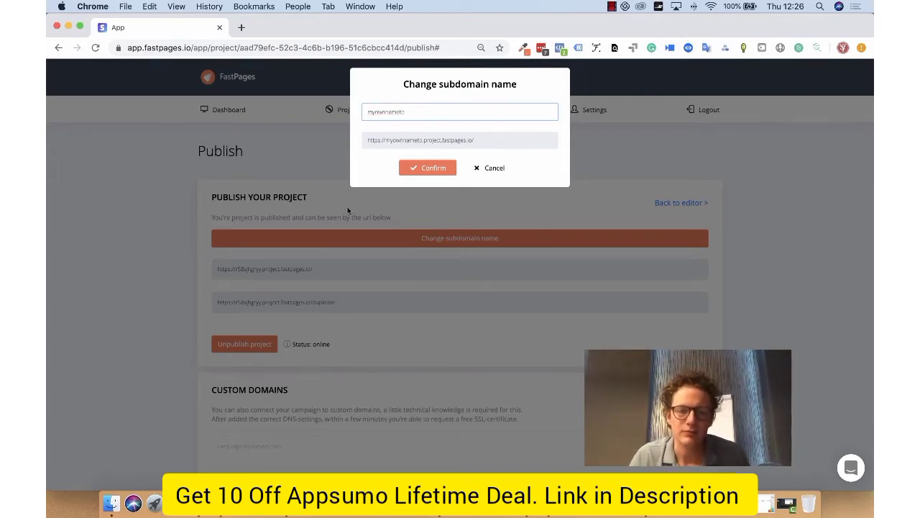
{"action": "left_click", "coordinate": [447, 171]}
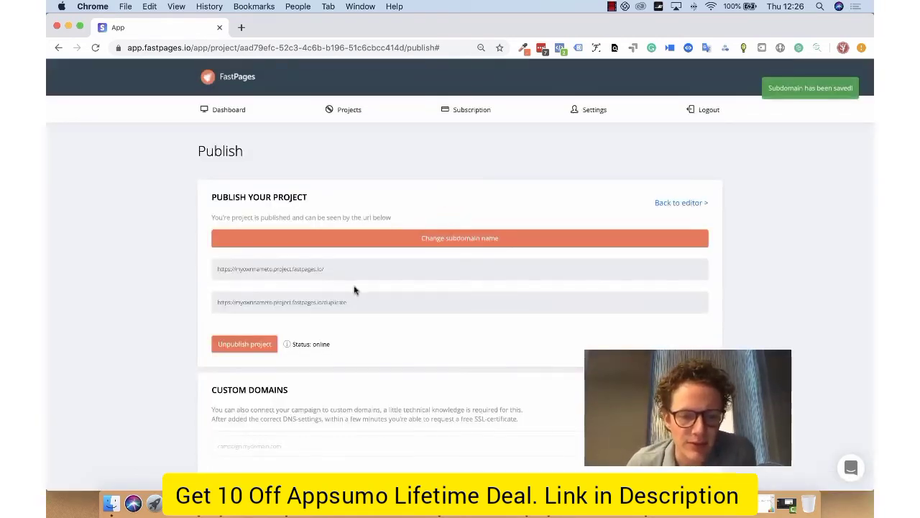
- Add the custom domain myowncustomdomain.com to the project and select the required value of its A record
{"action": "scroll", "coordinate": [354, 287], "scroll_direction": "down", "scroll_amount": 2}
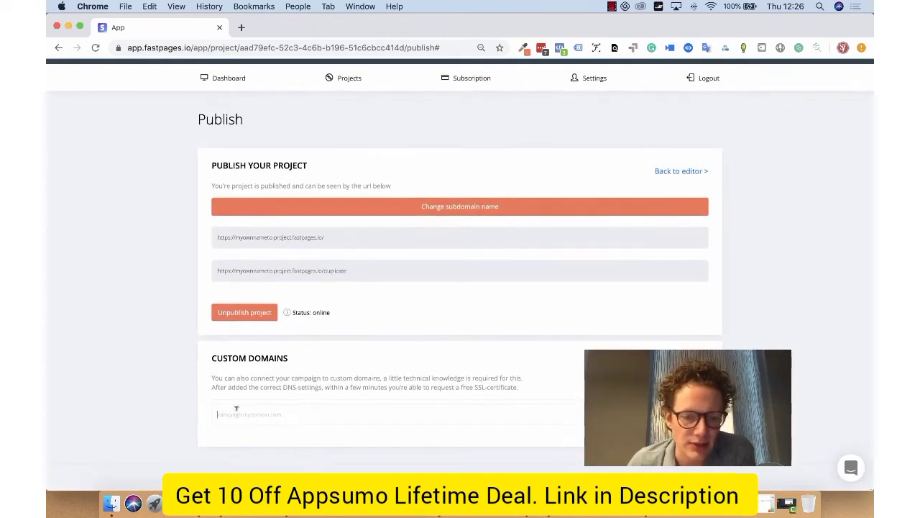
{"action": "left_click", "coordinate": [236, 409]}
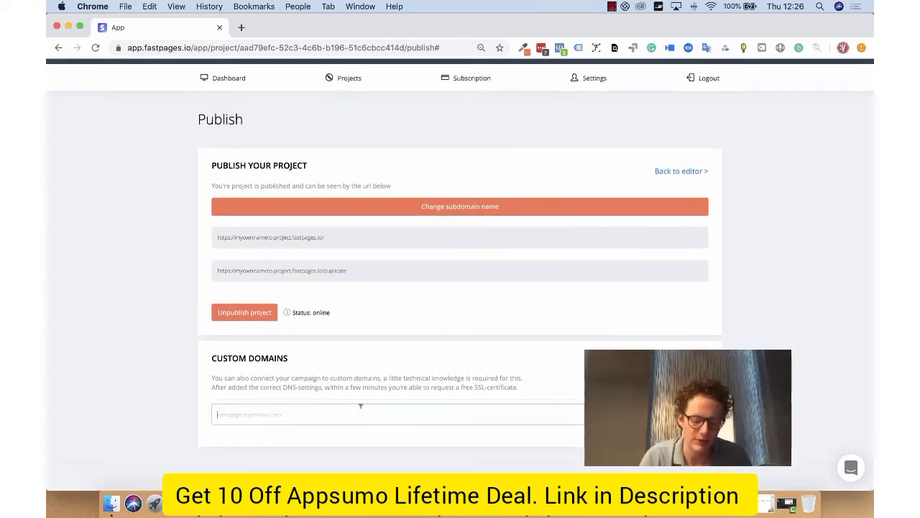
{"action": "type", "text": "myn"}
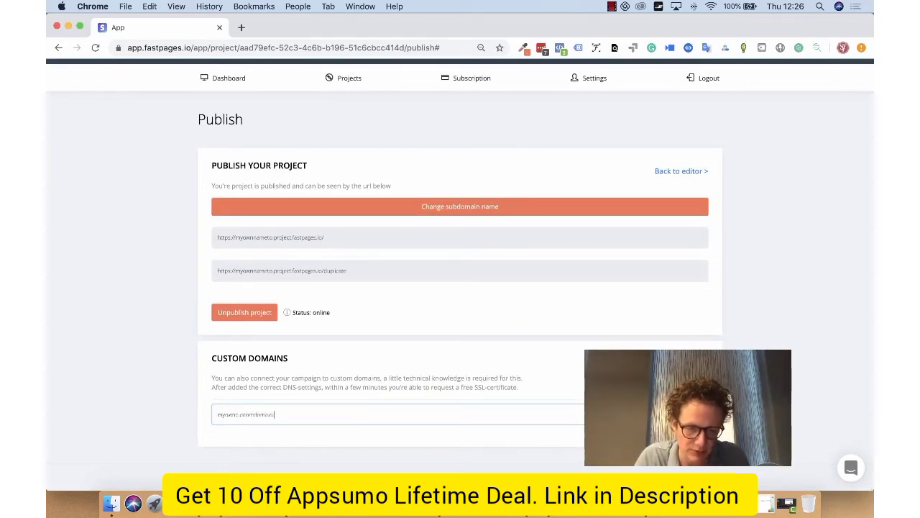
{"action": "key", "text": "Return"}
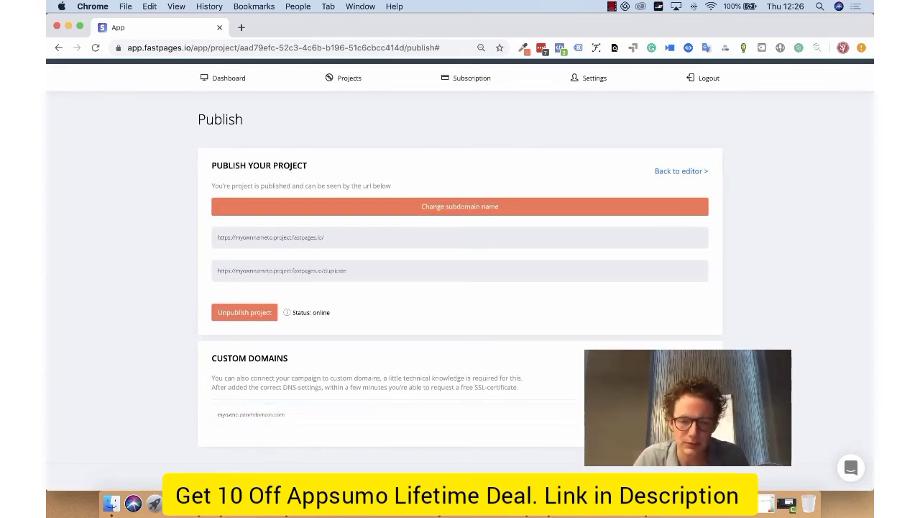
{"action": "scroll", "coordinate": [466, 372], "scroll_direction": "down", "scroll_amount": 3}
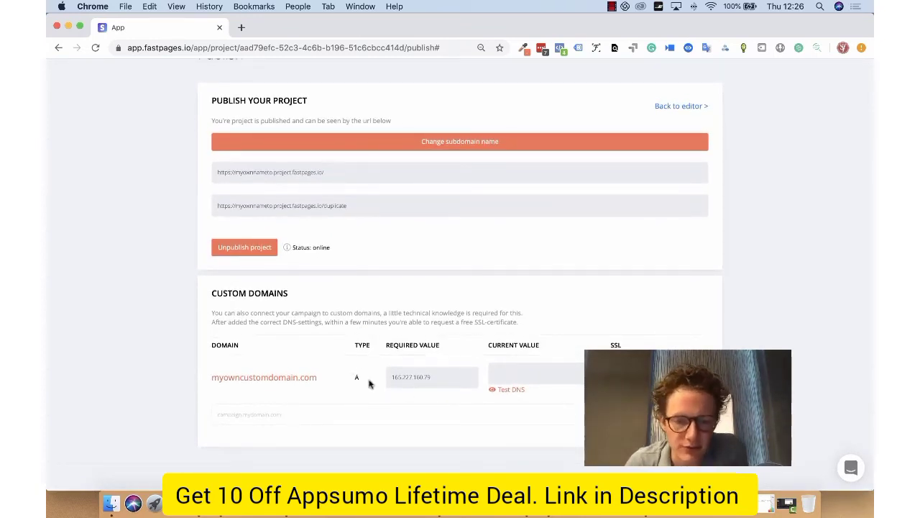
{"action": "left_click_drag", "start_coordinate": [389, 376], "coordinate": [437, 375]}
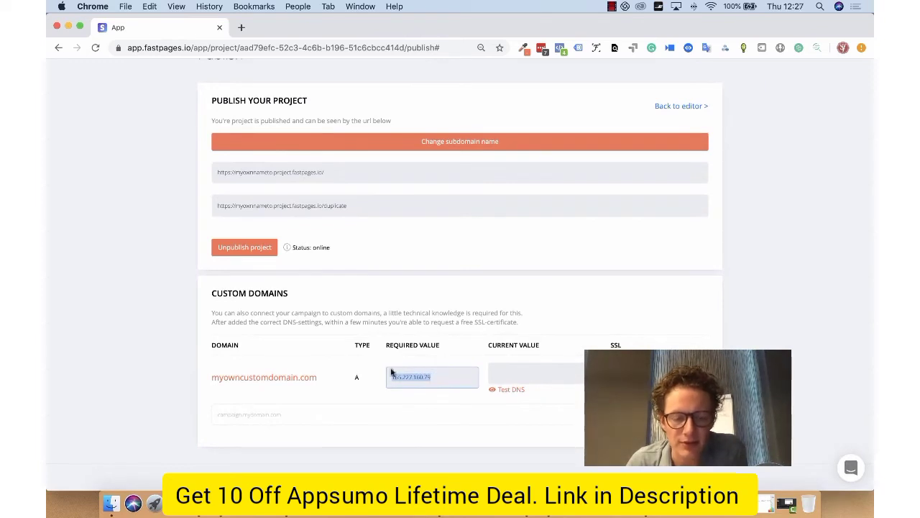